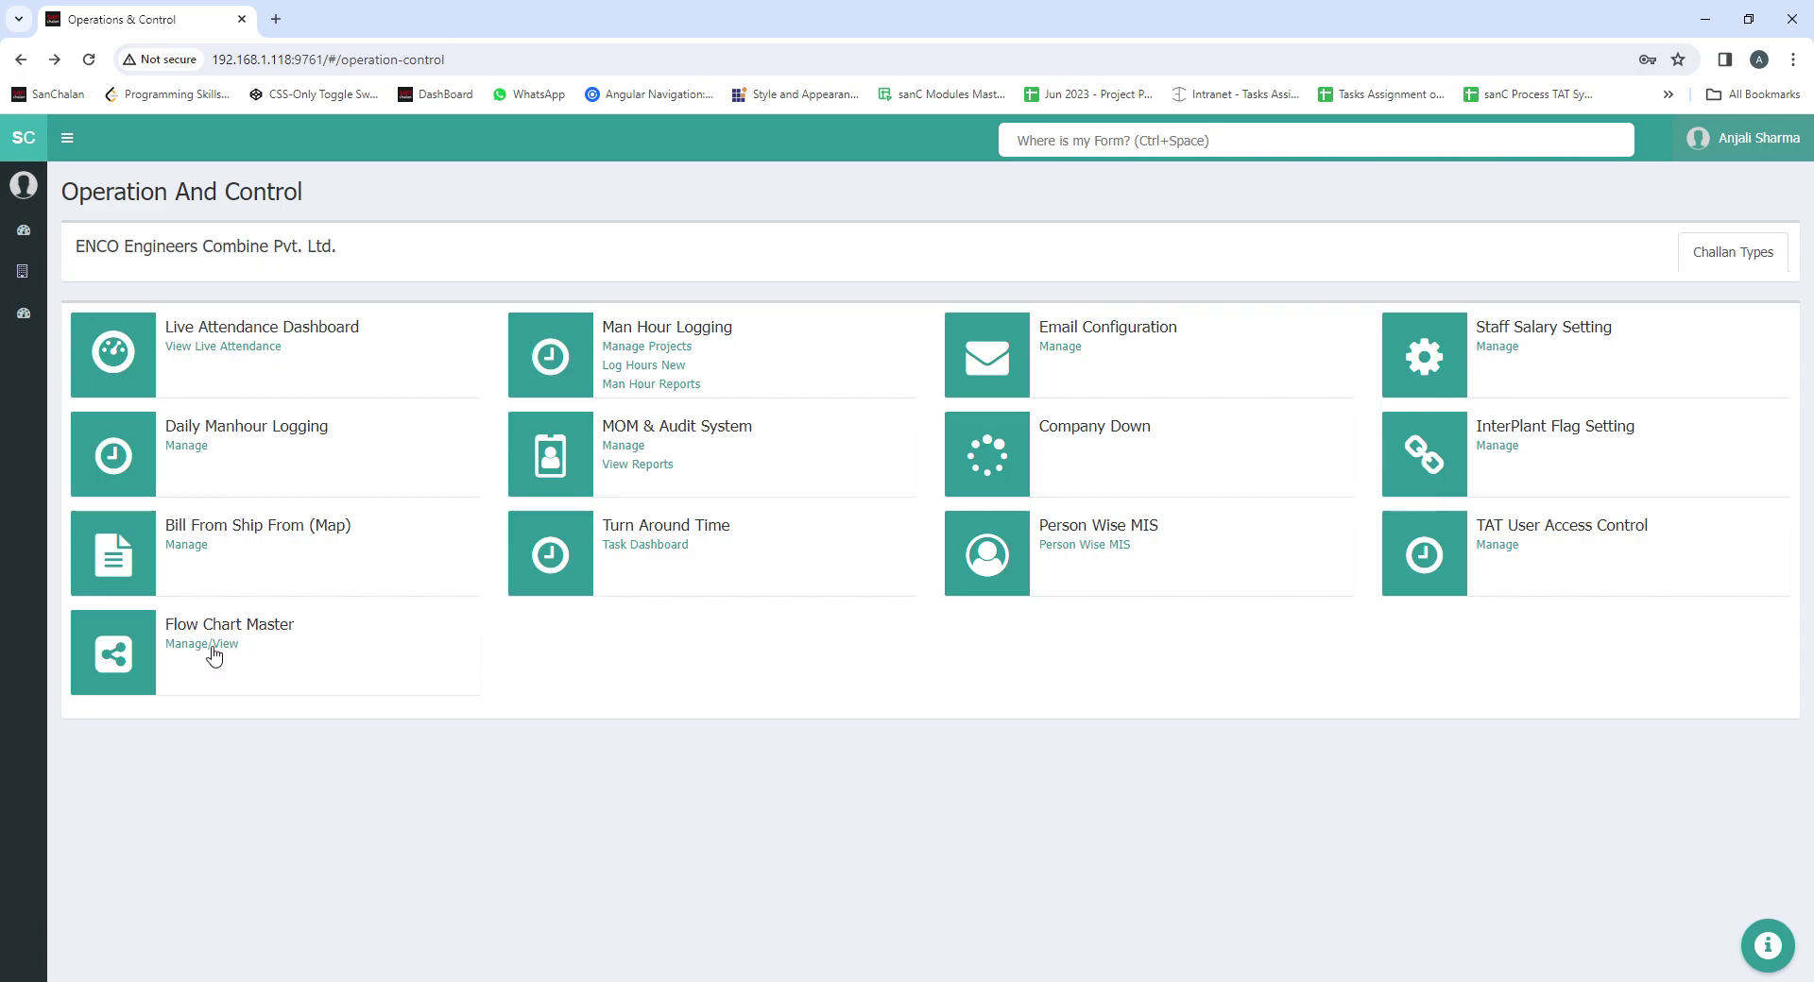
Load the 'SaMS-TenCor | Tentative Sales Correction' process in Flow Chart Master
{"action": "left_click", "coordinate": [216, 647]}
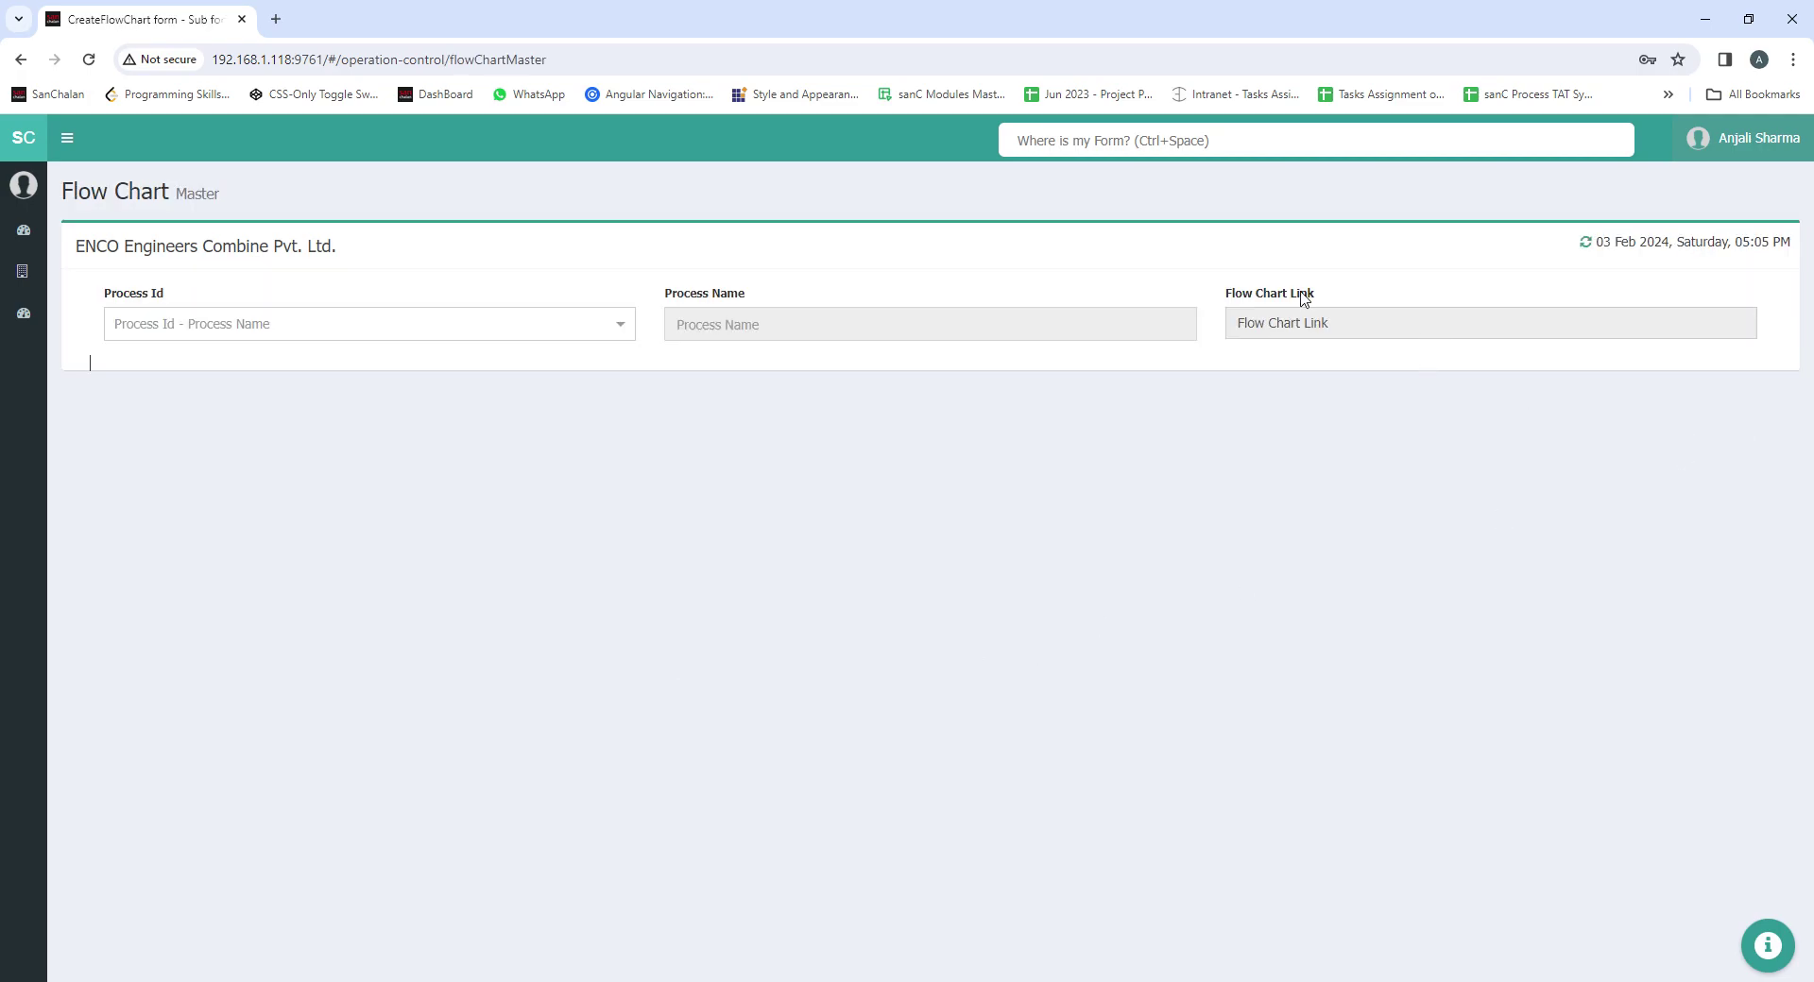
{"action": "left_click", "coordinate": [482, 331]}
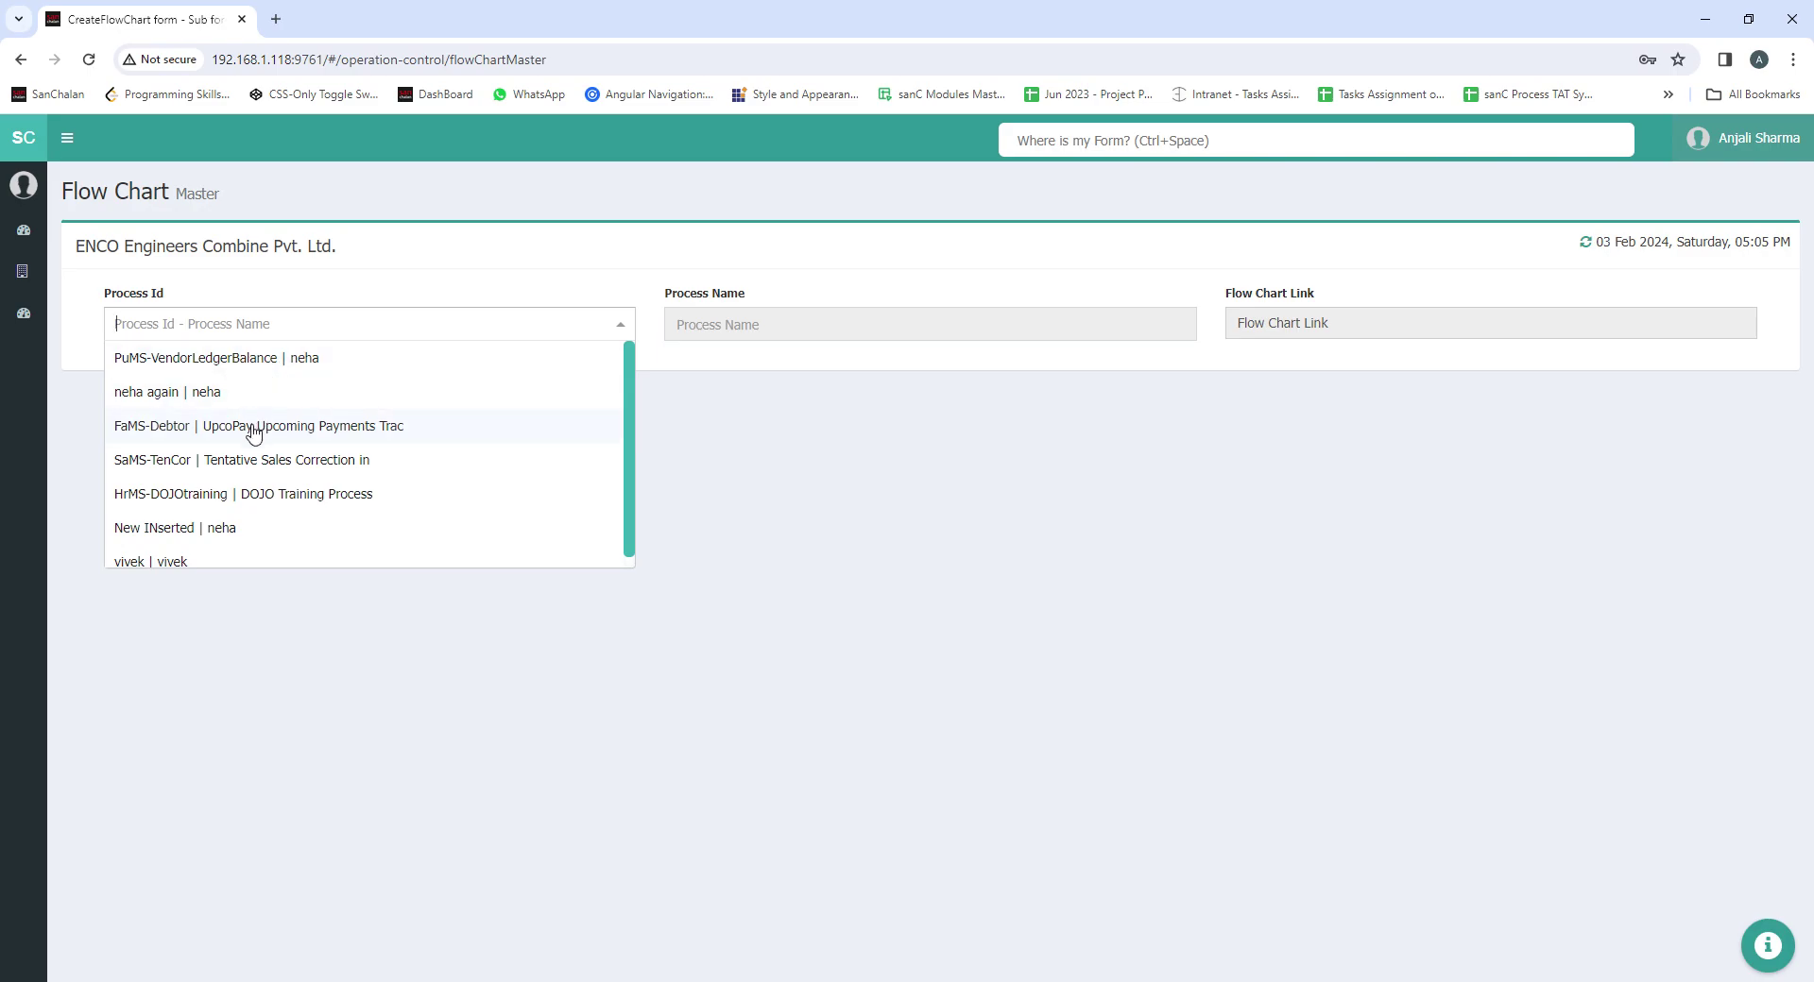
{"action": "left_click", "coordinate": [257, 461]}
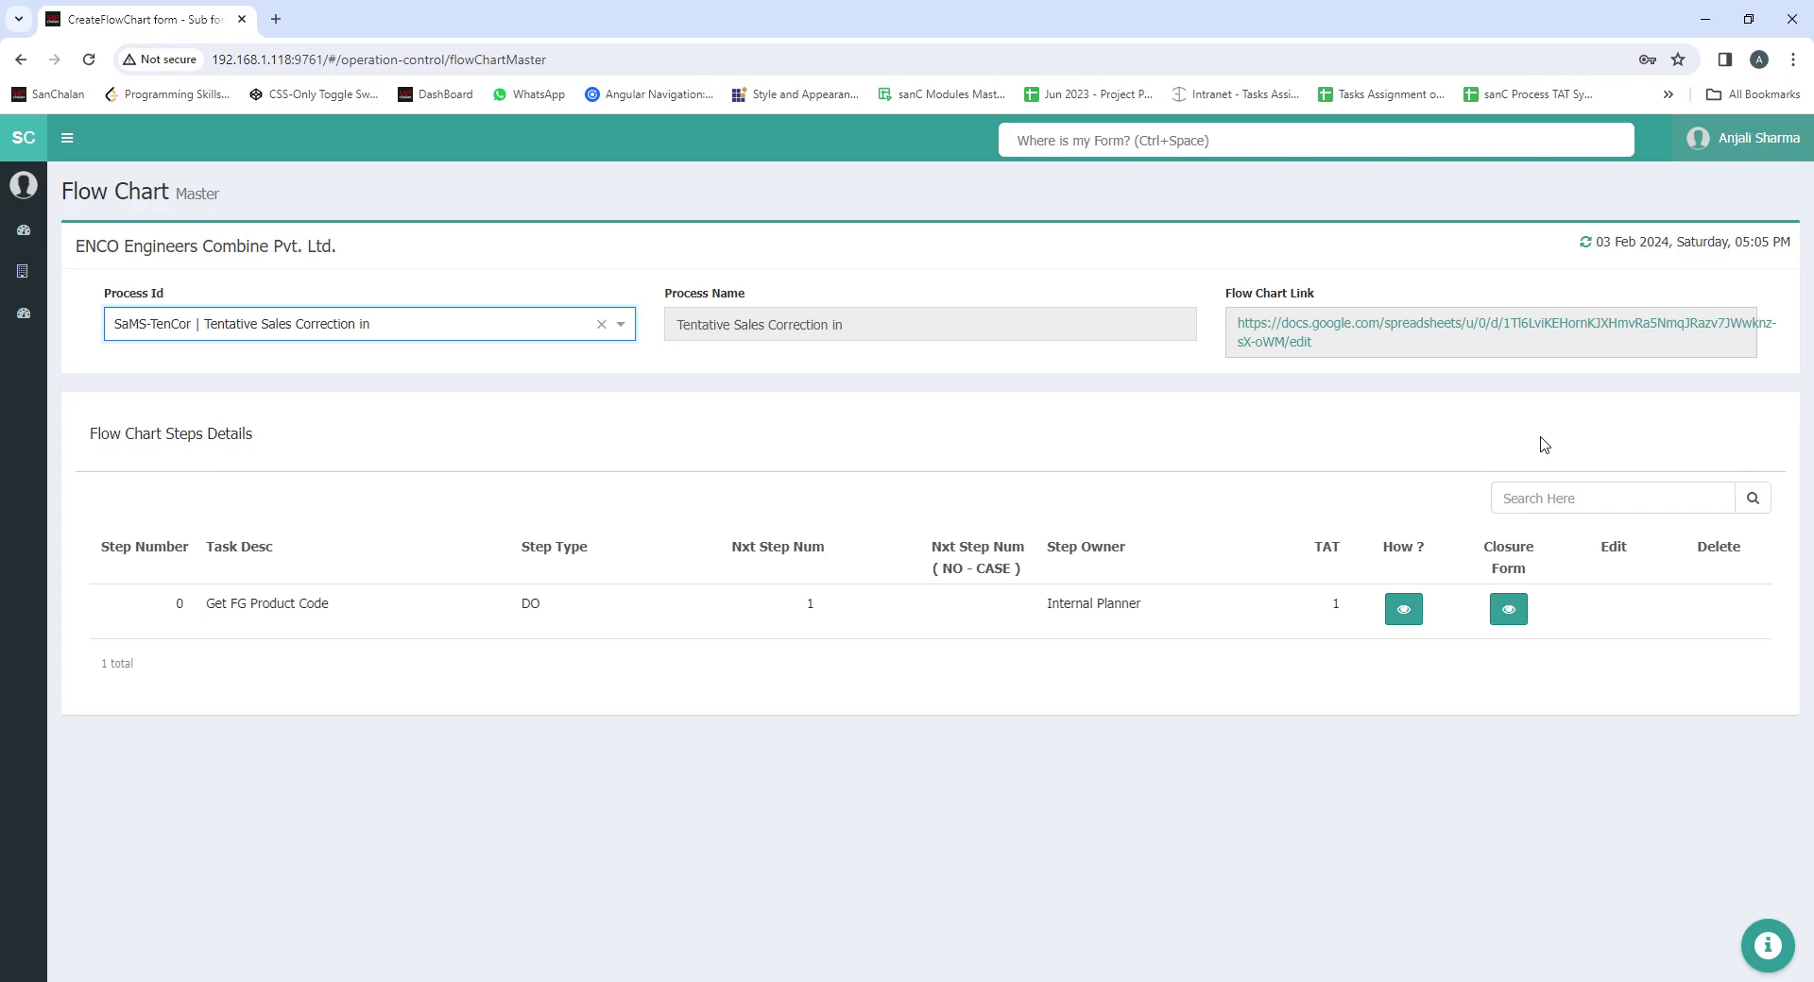
Open the SaMS-TenCor flowchart sheet in a new tab, then preview and close the How? and Closure Form popups
{"action": "left_click", "coordinate": [1294, 338]}
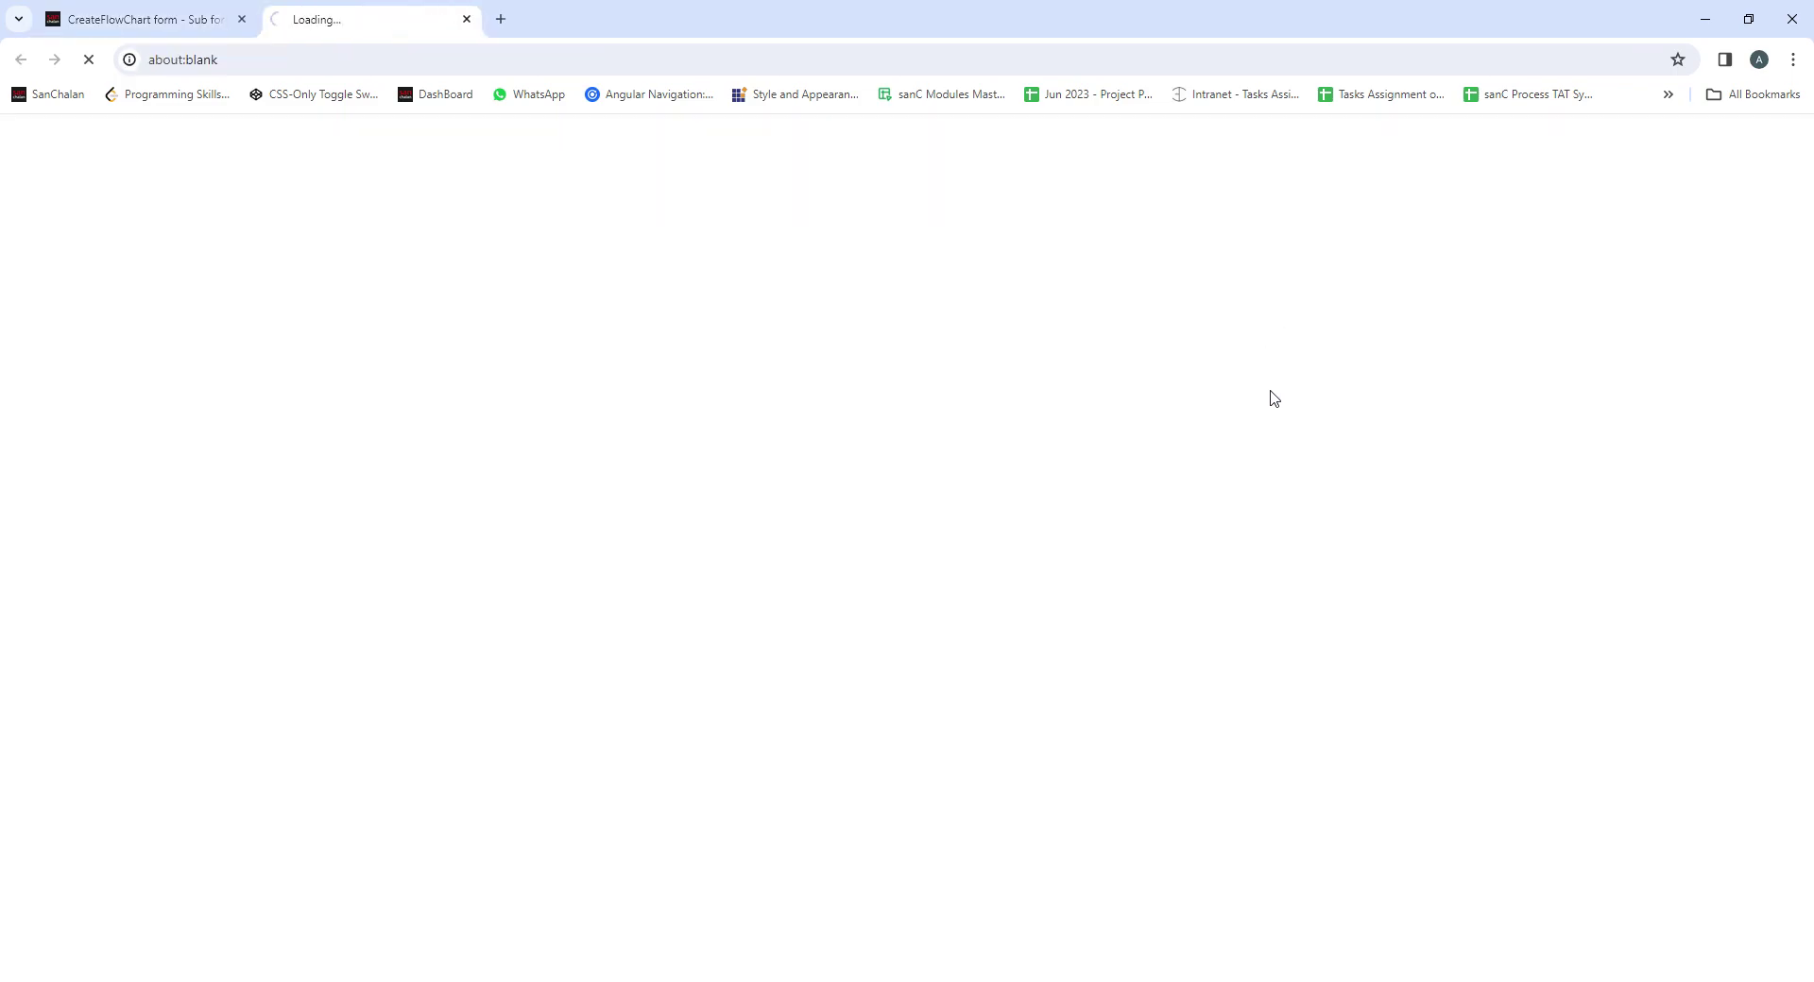
{"action": "left_click", "coordinate": [178, 19]}
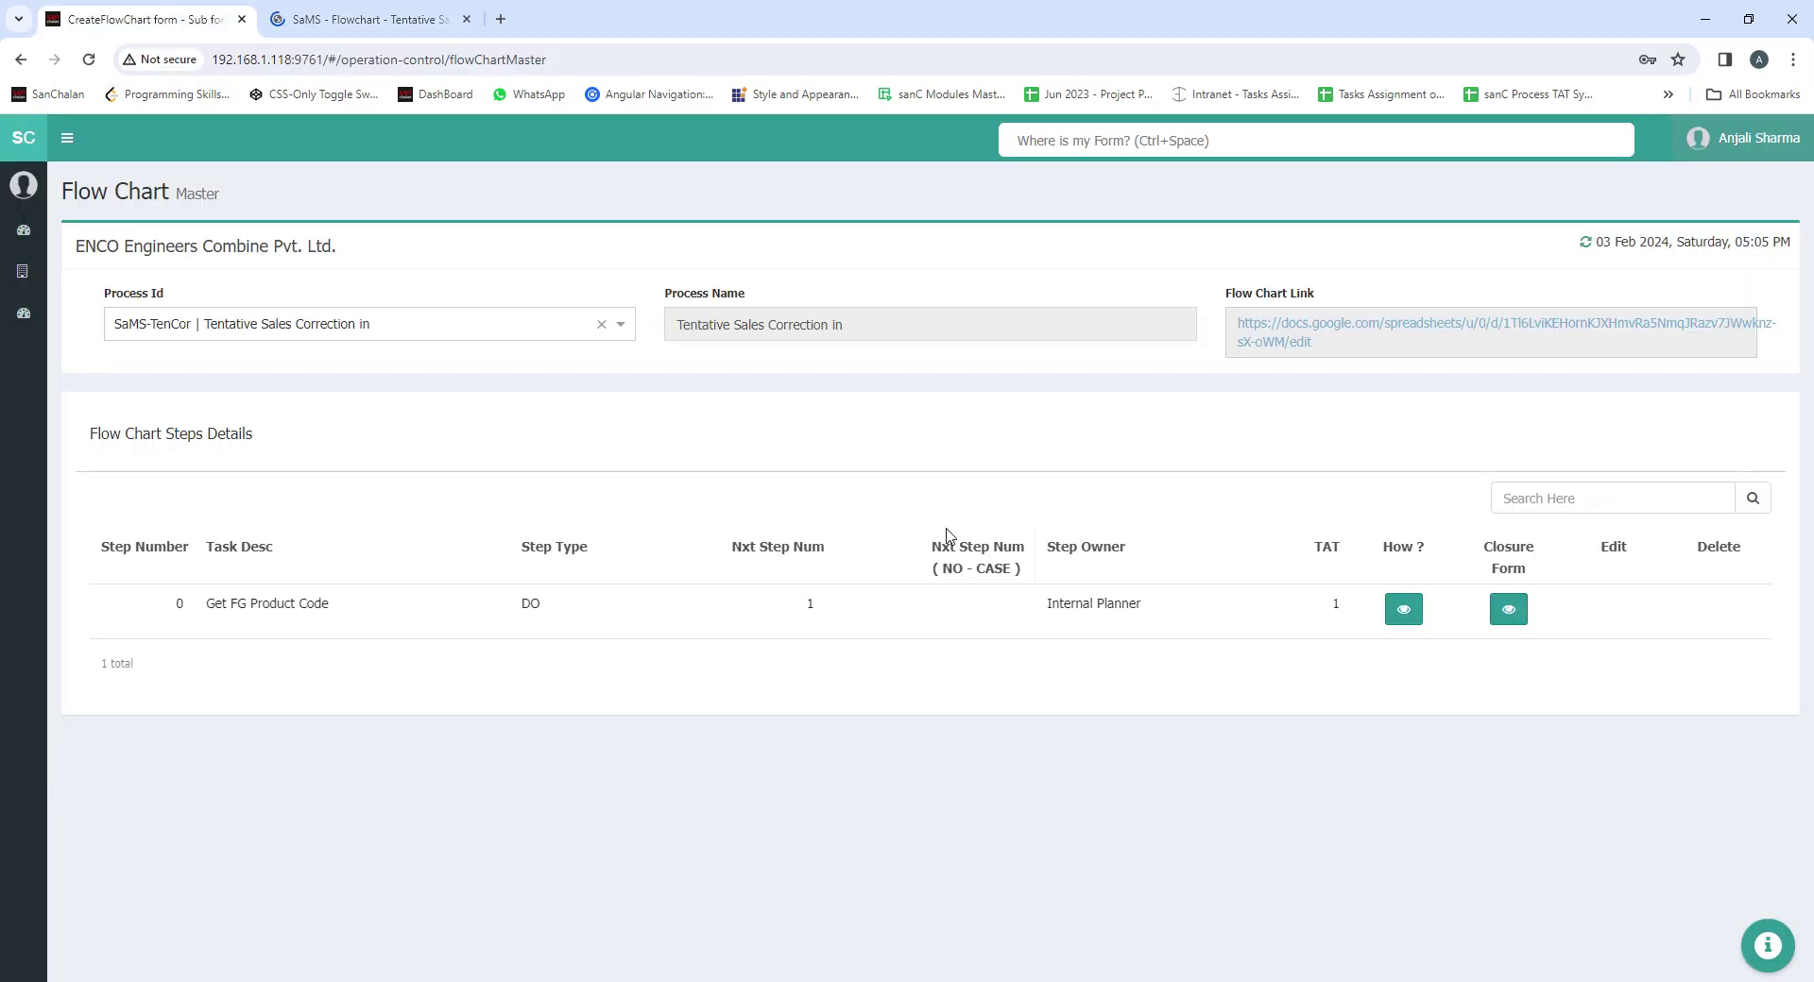
{"action": "left_click", "coordinate": [1403, 611]}
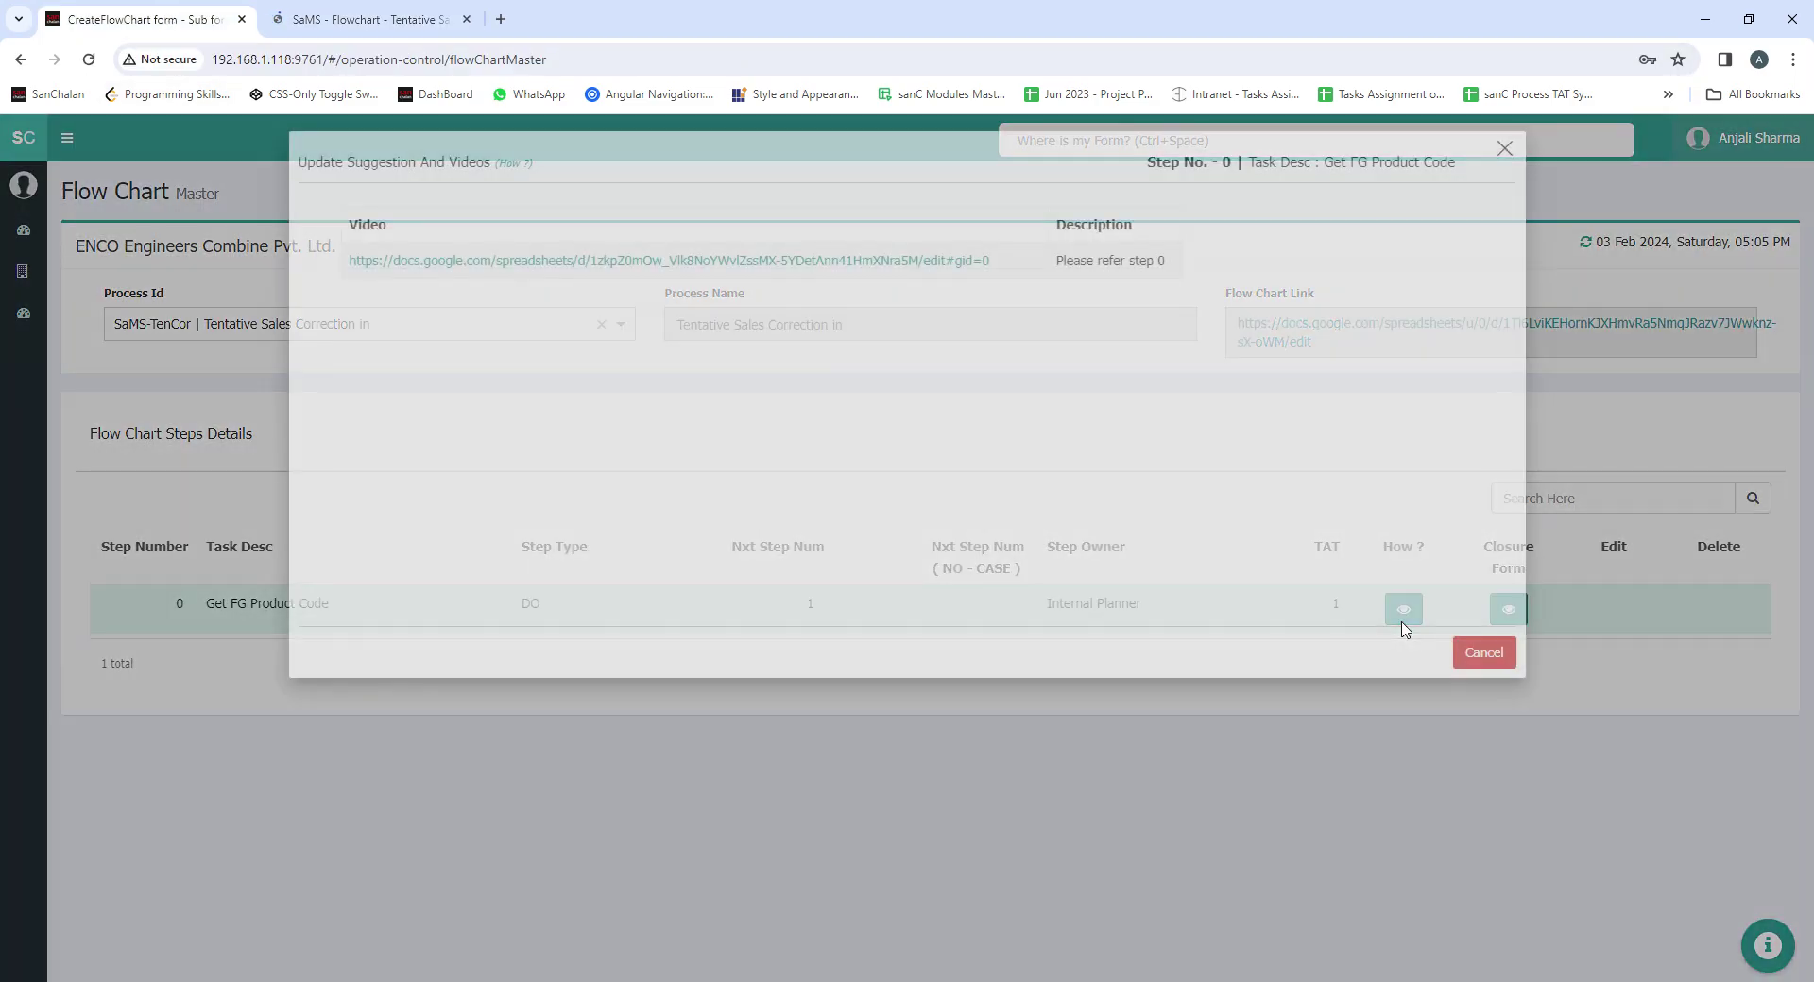
{"action": "left_click", "coordinate": [1492, 655]}
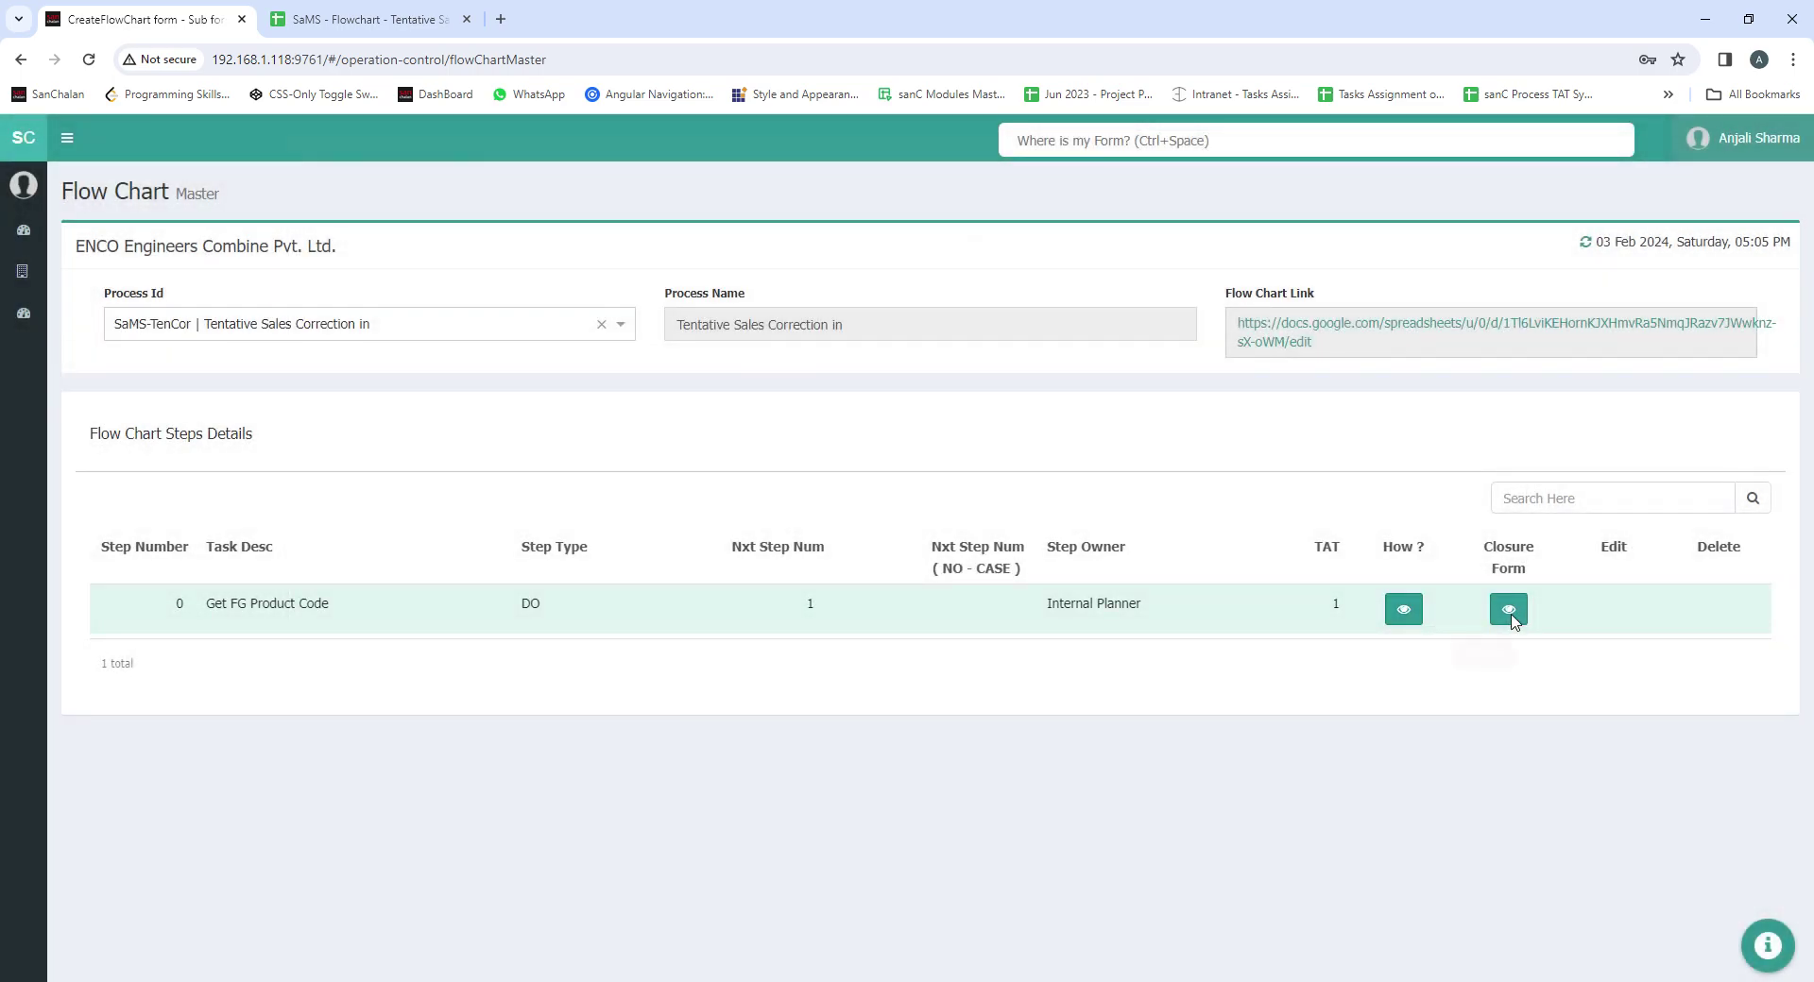
{"action": "left_click", "coordinate": [1512, 612]}
{"action": "left_click", "coordinate": [1496, 656]}
{"action": "left_click", "coordinate": [1791, 149]}
Sign out and sign back in with another saved account, skipping the MFA step
{"action": "left_click", "coordinate": [1738, 362]}
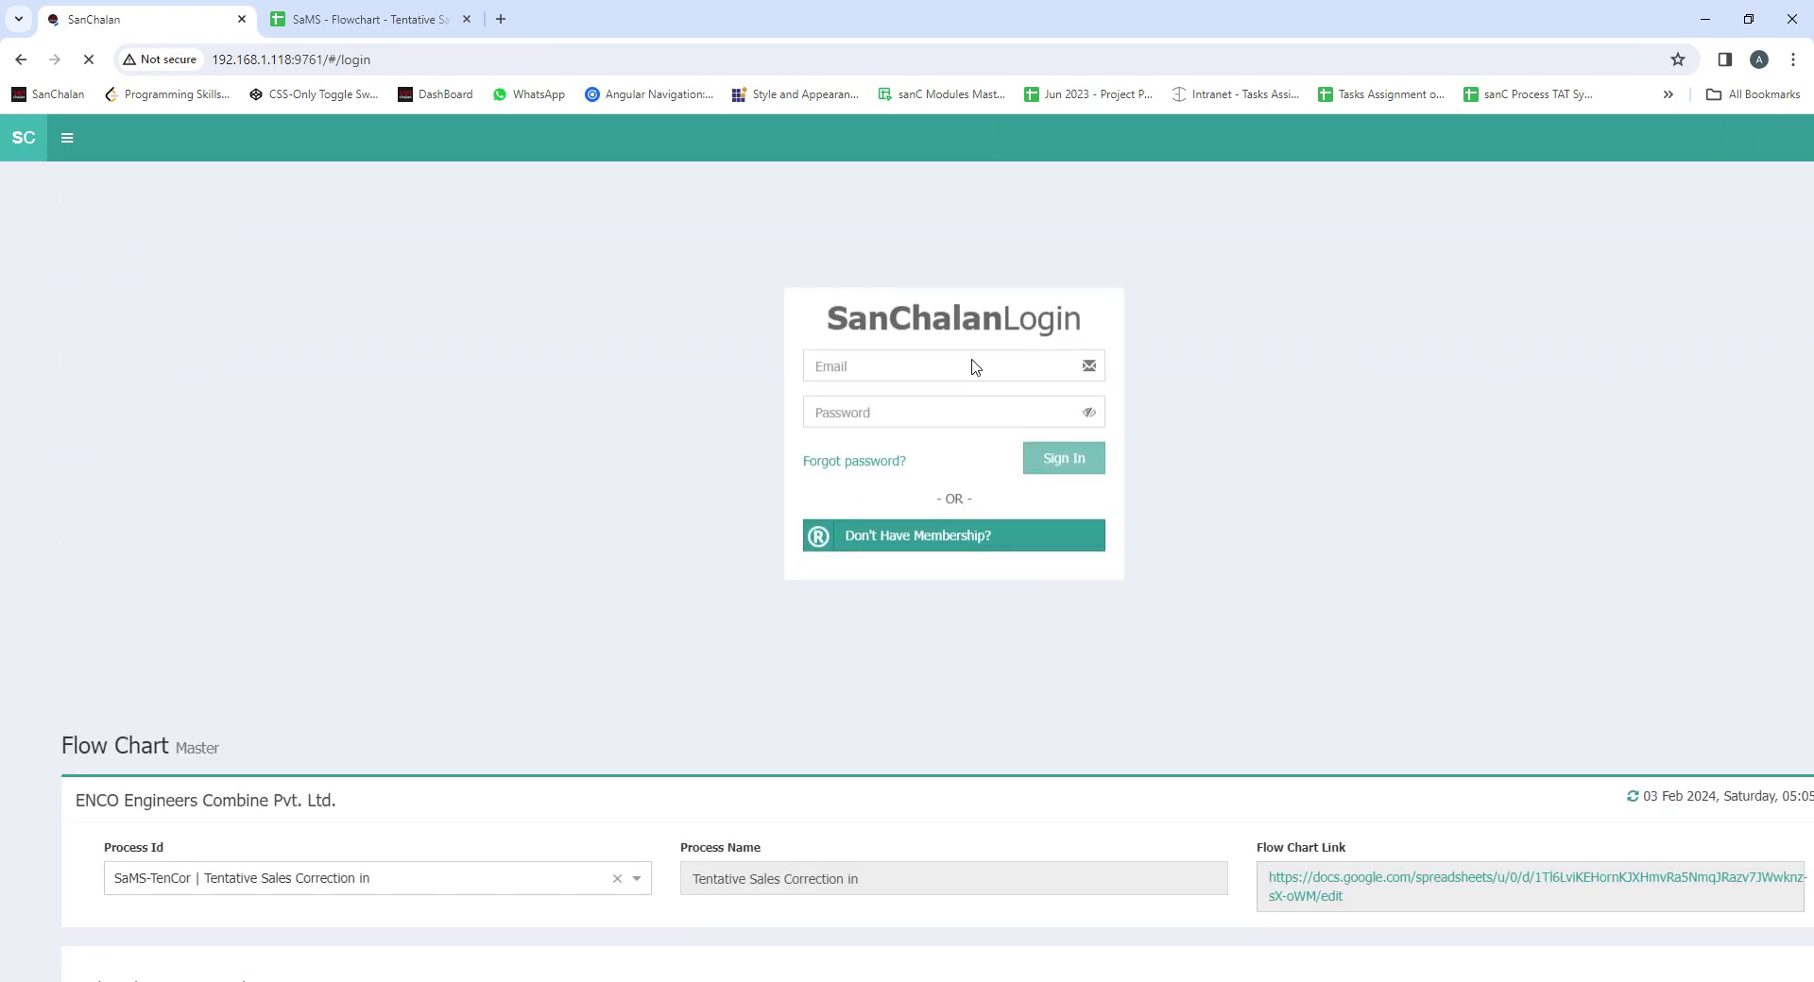
{"action": "left_click", "coordinate": [893, 372]}
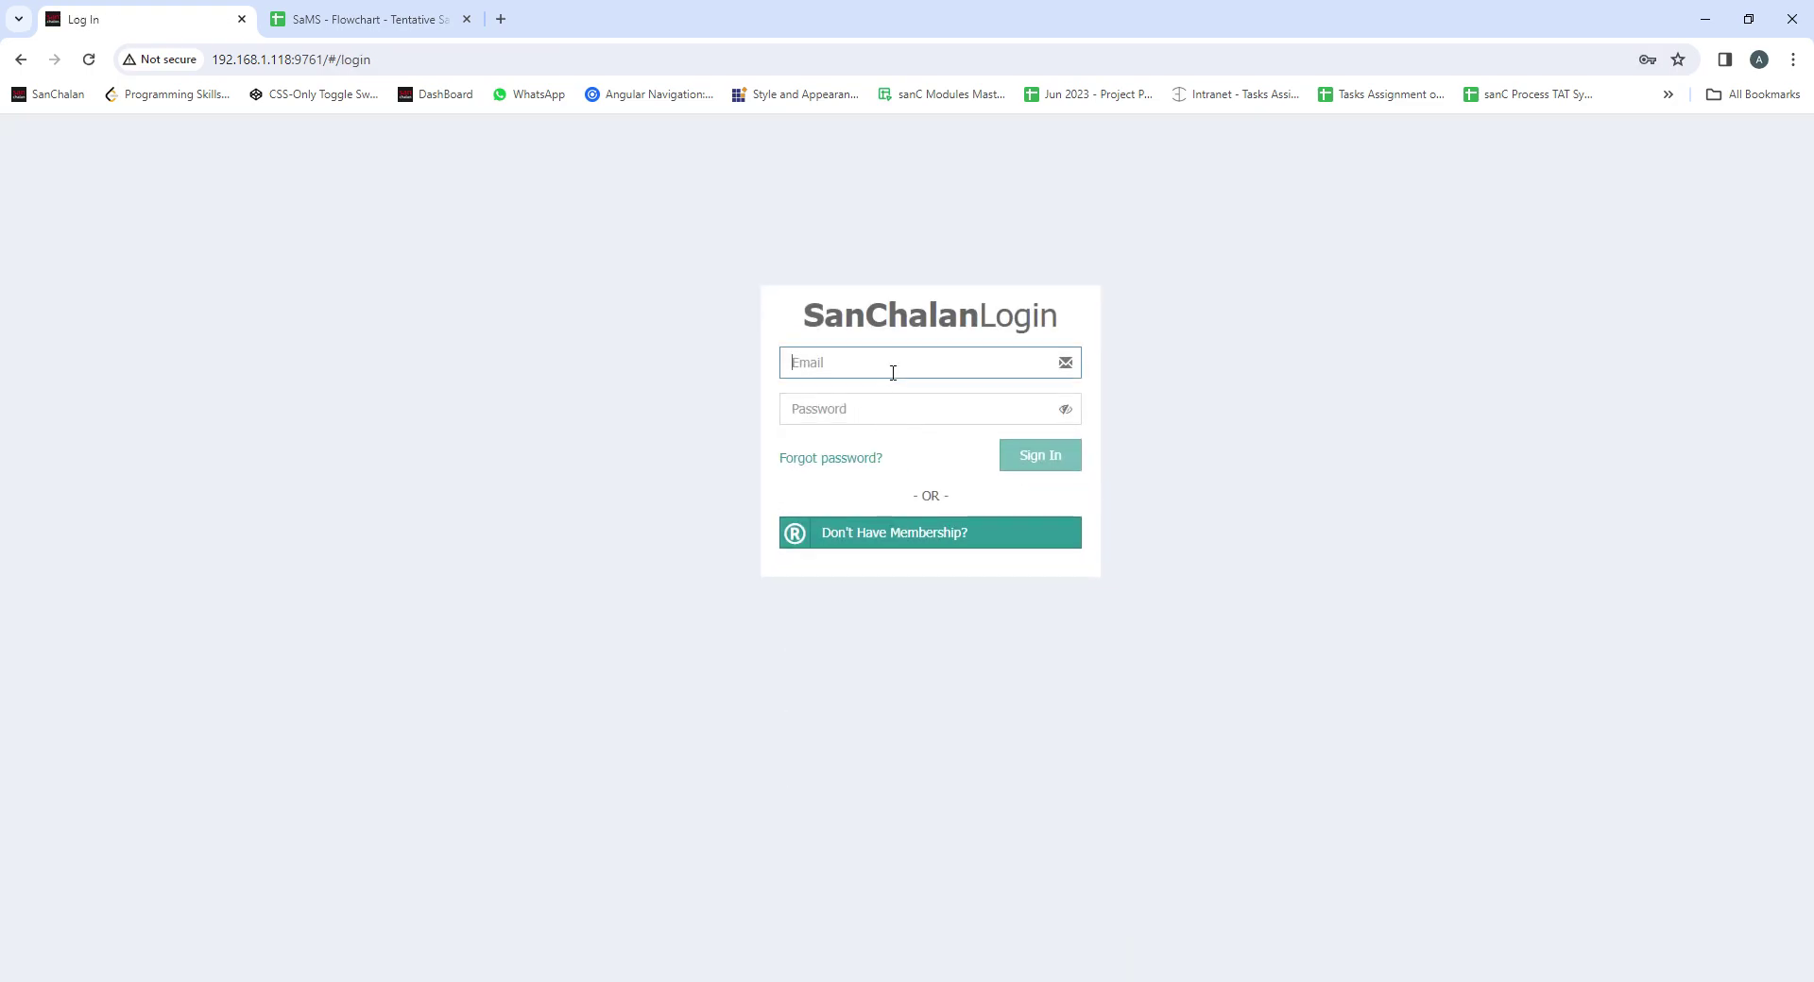
{"action": "left_click", "coordinate": [921, 405]}
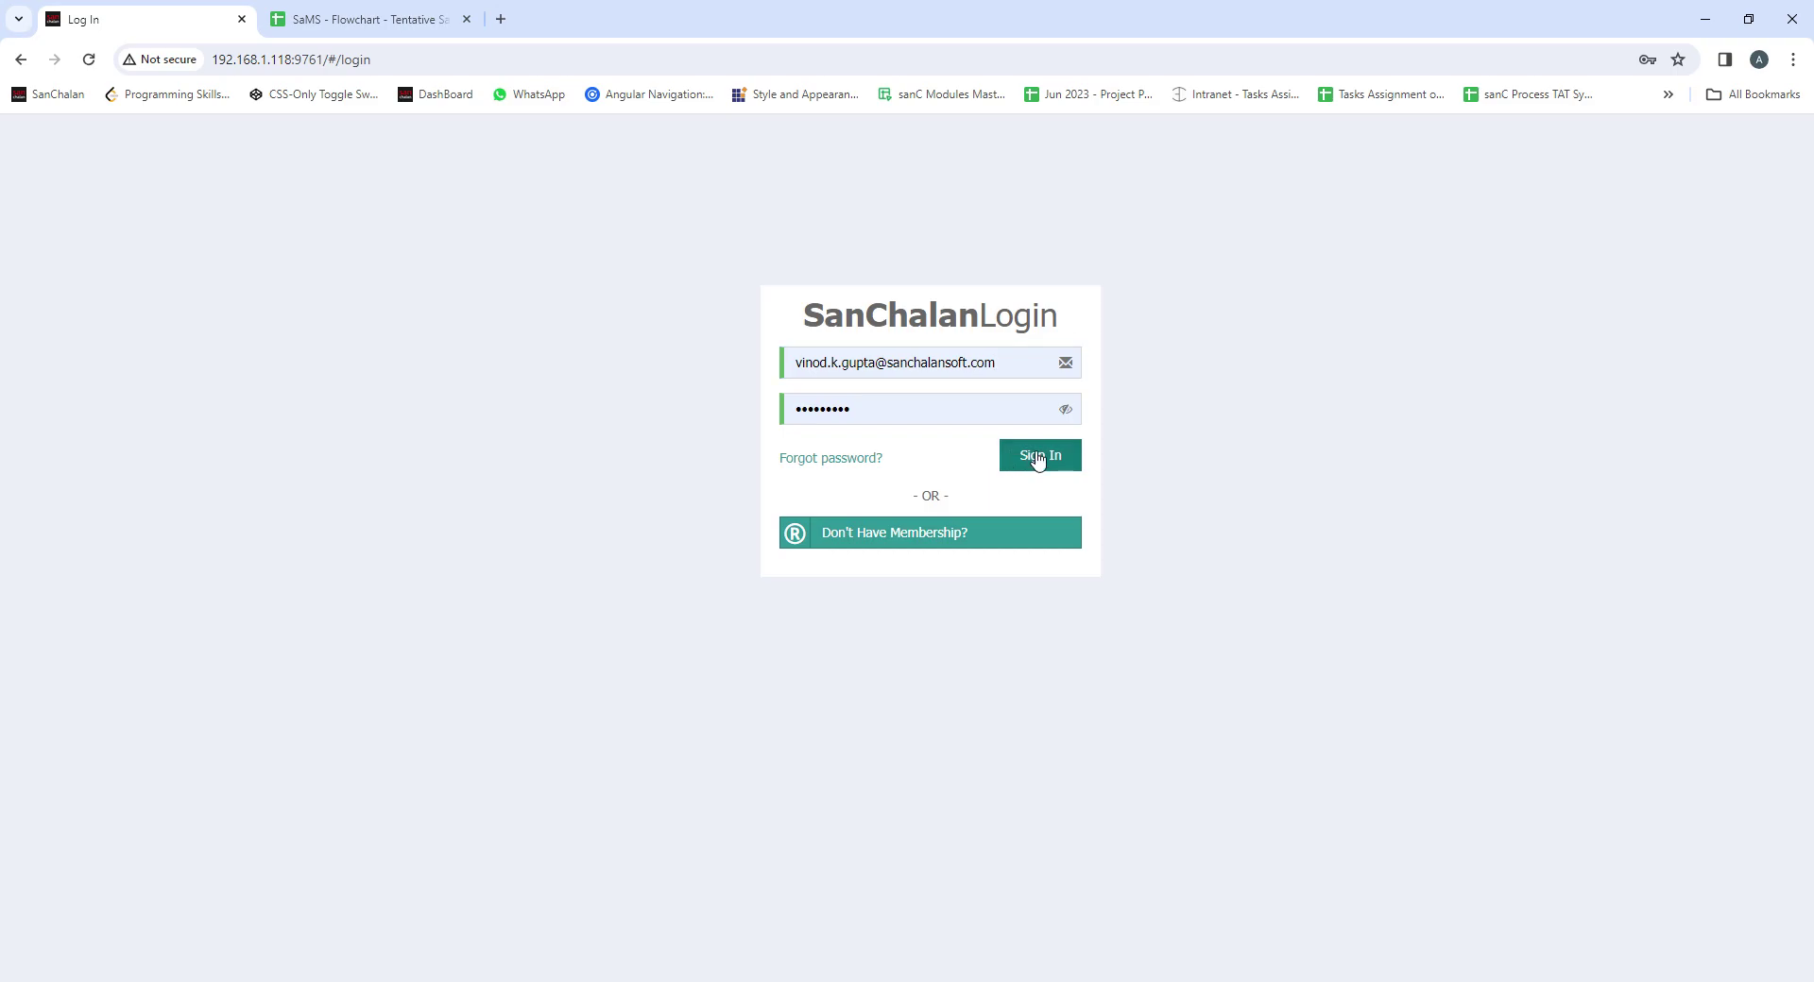
{"action": "left_click", "coordinate": [1038, 460]}
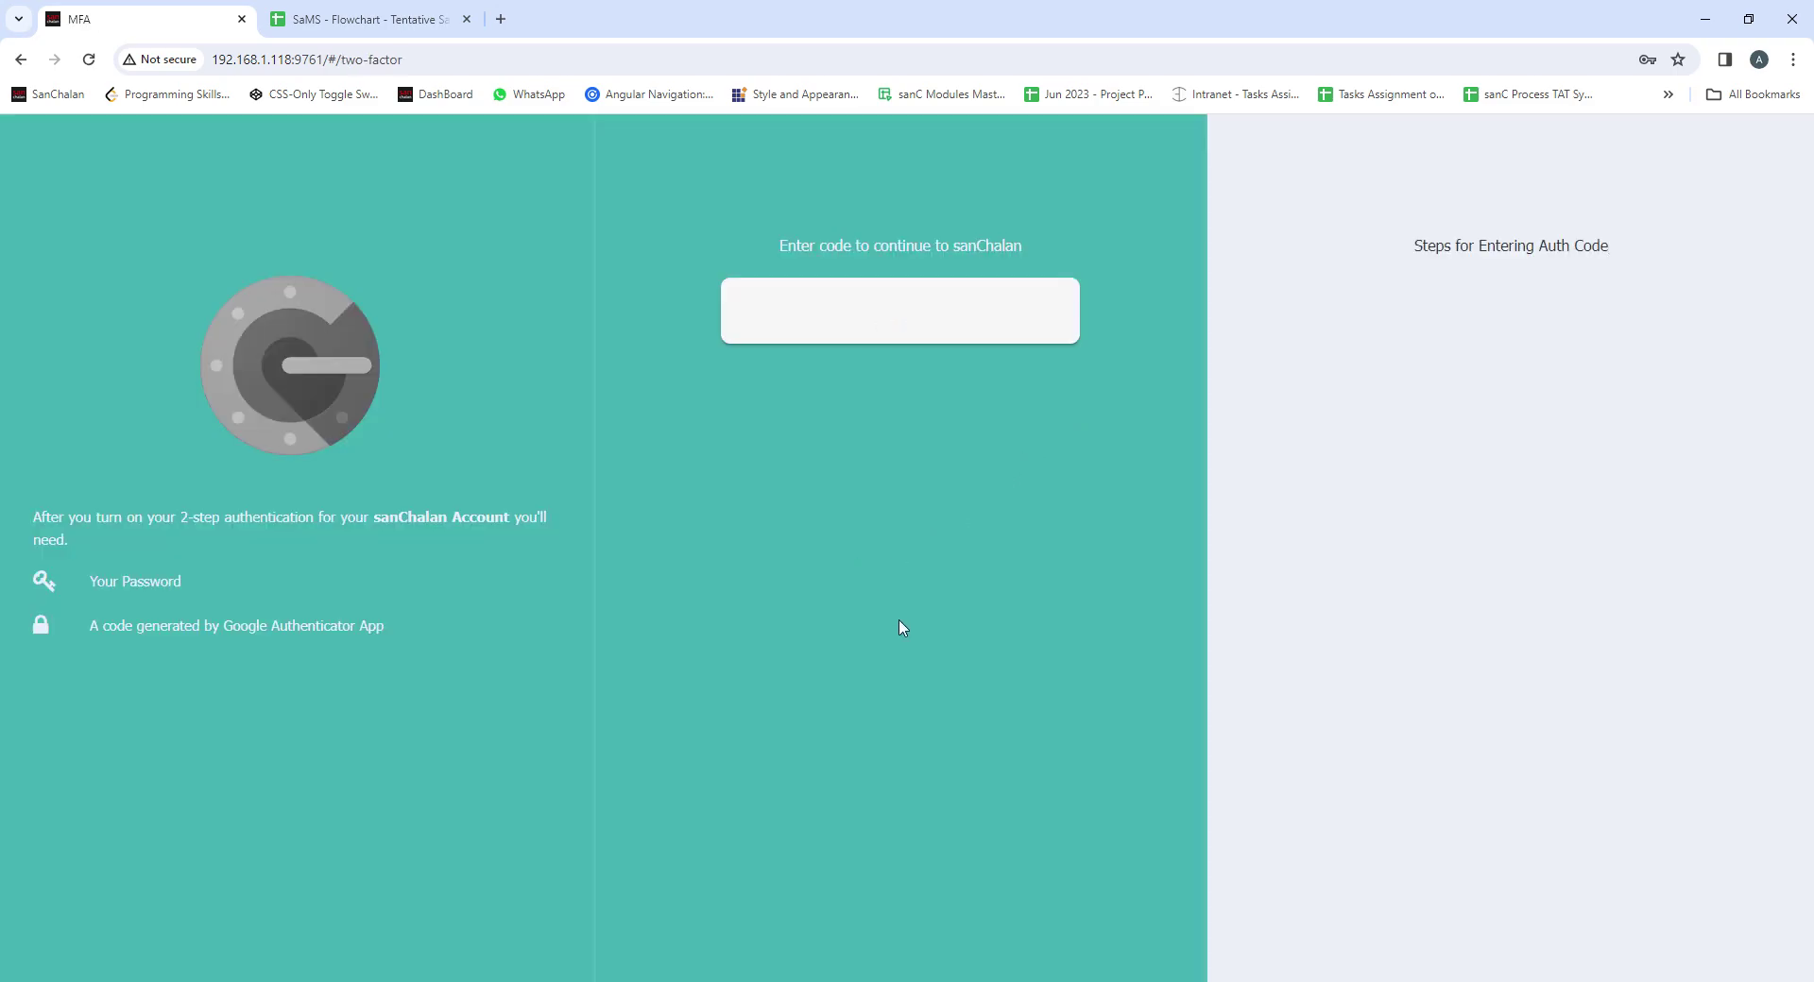
{"action": "left_click", "coordinate": [704, 968]}
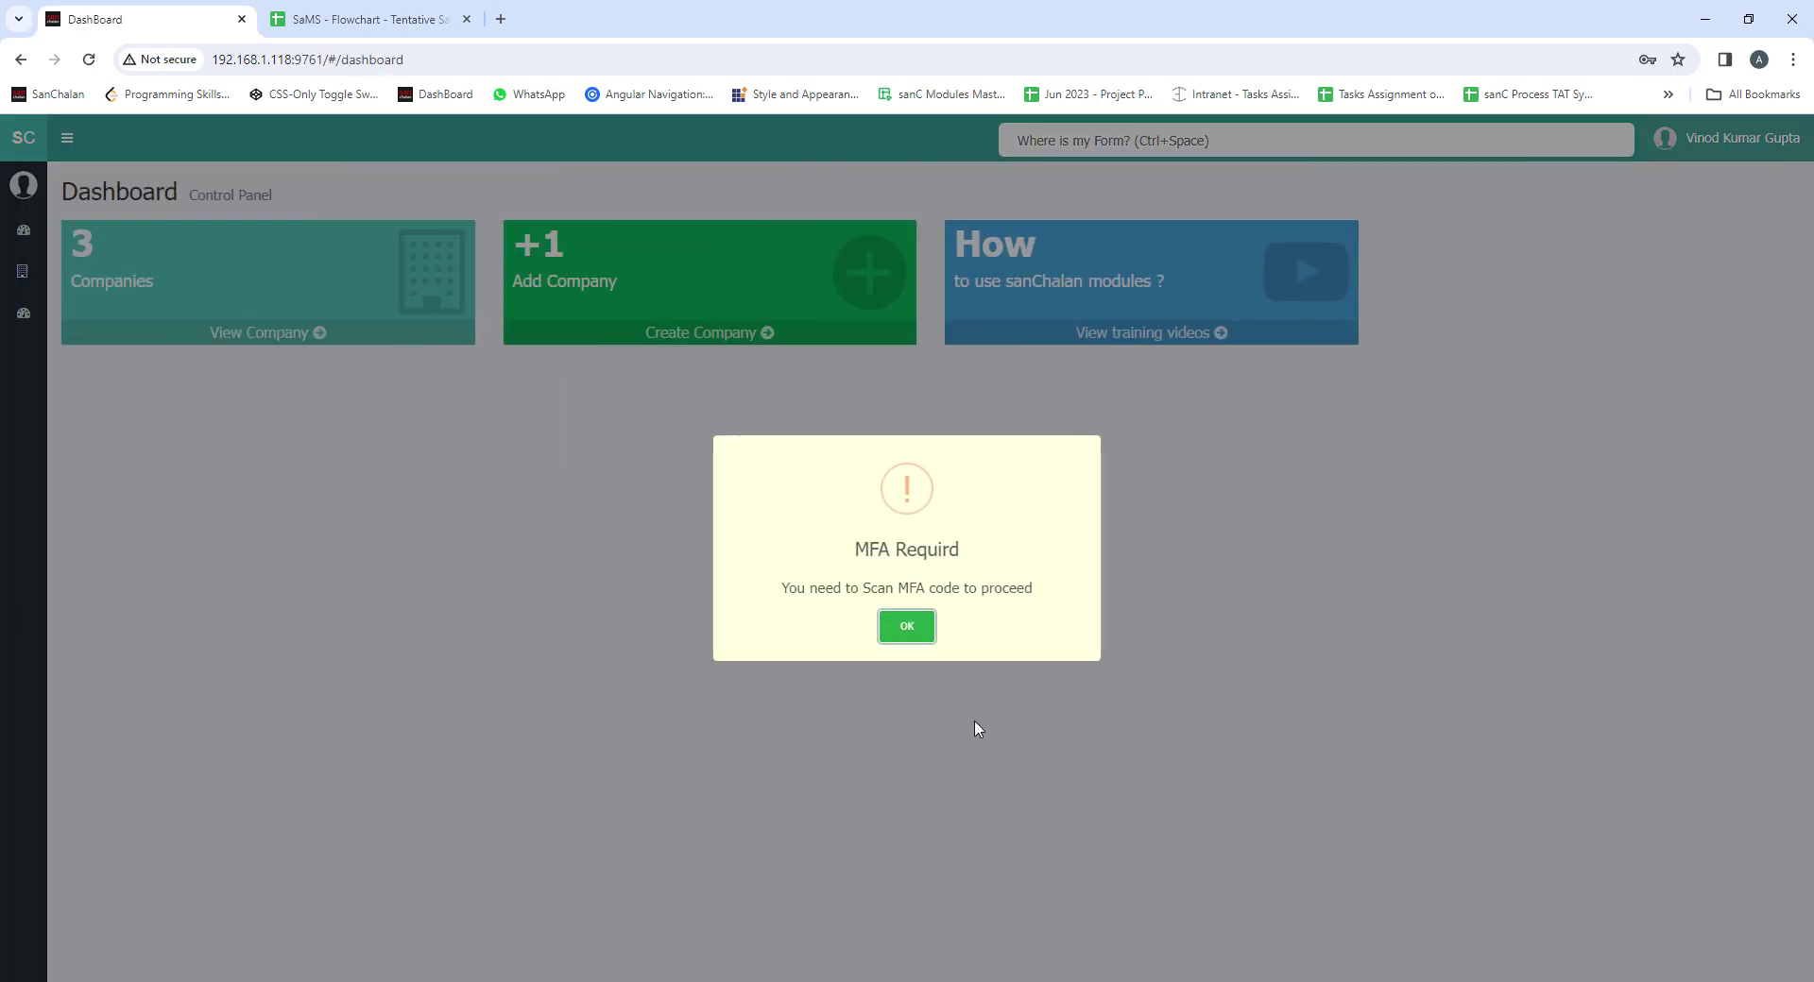
{"action": "left_click", "coordinate": [907, 630]}
Go to ENCO Engineers Combine Pvt. Ltd.'s Operation And Control page
{"action": "left_click", "coordinate": [315, 290]}
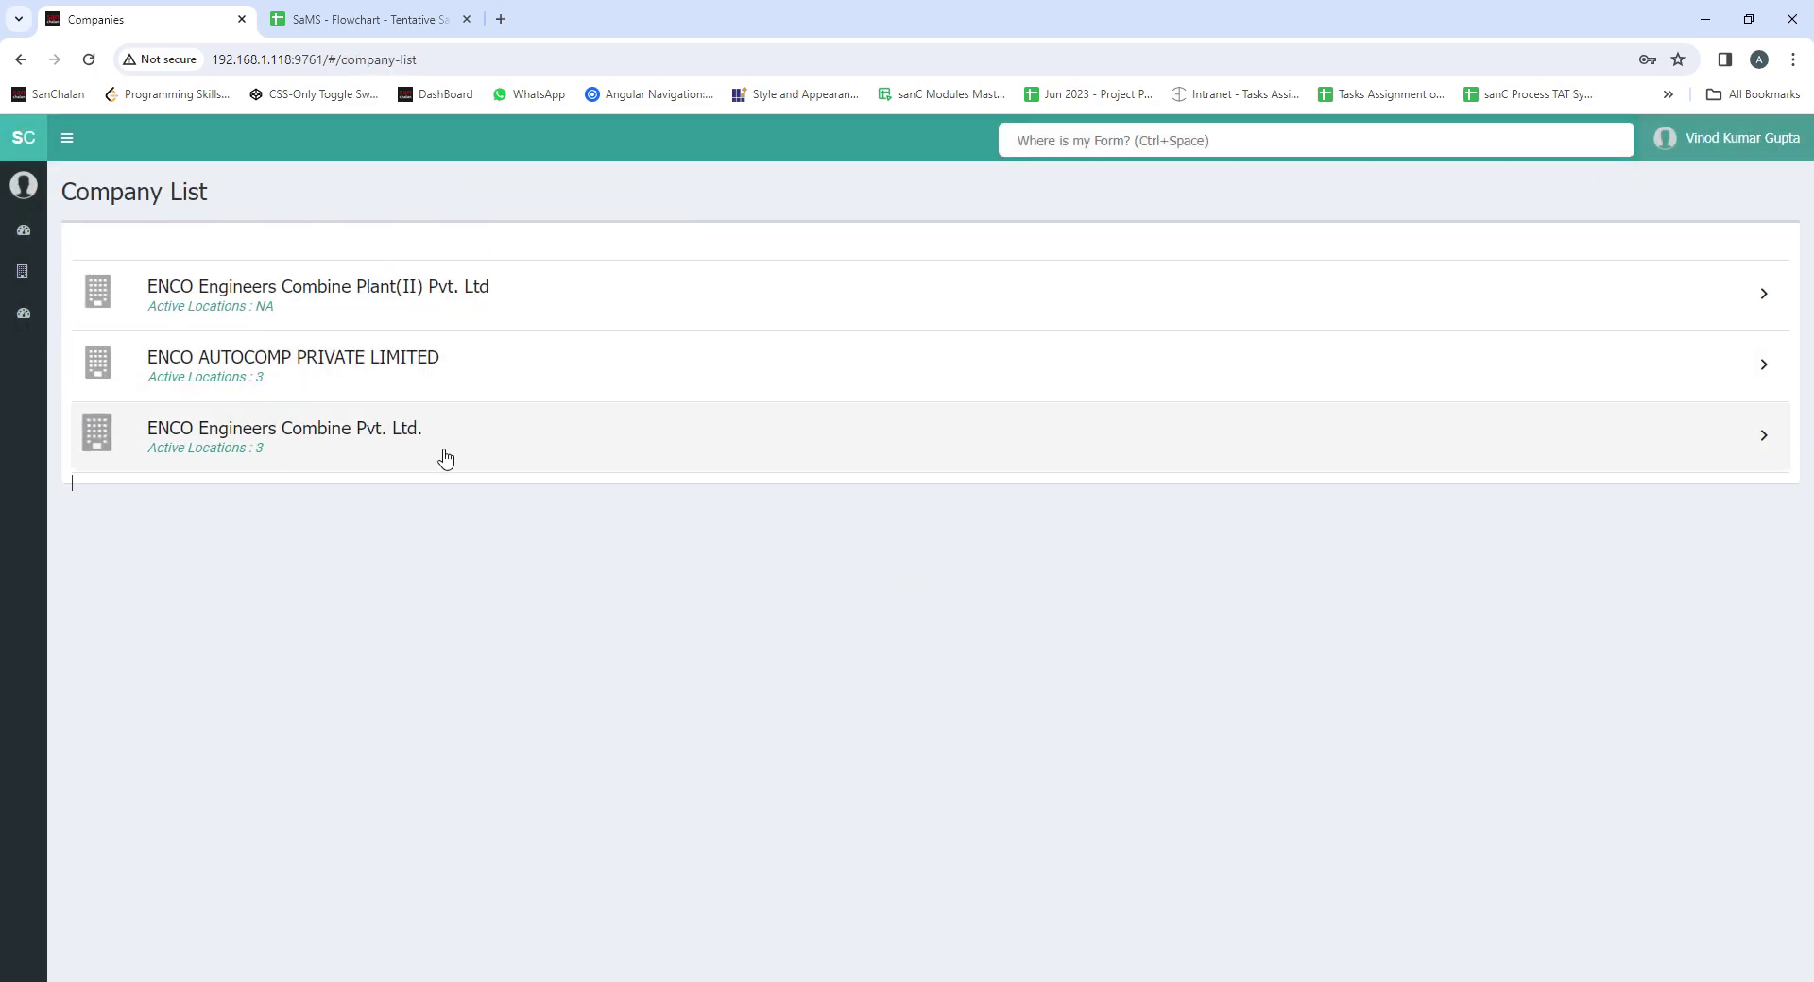
{"action": "left_click", "coordinate": [444, 455]}
{"action": "left_click", "coordinate": [1561, 729]}
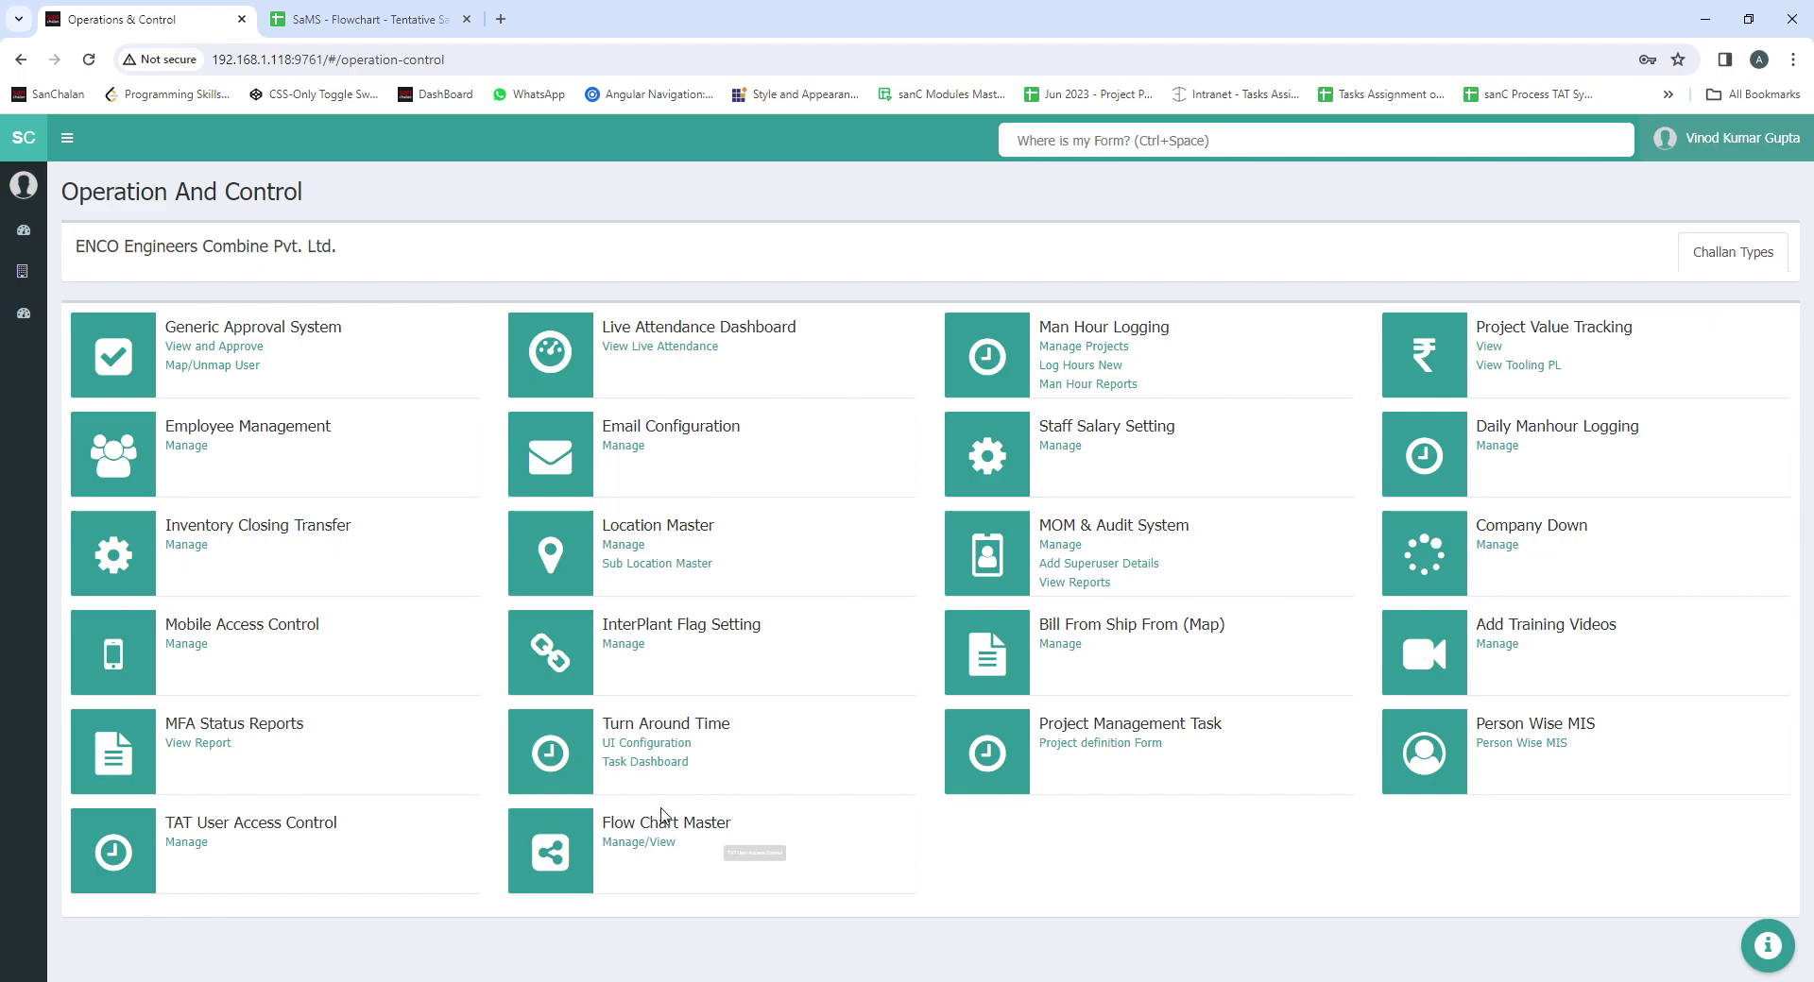
Open the Flow Chart Master form and browse the Process Id list
{"action": "left_click", "coordinate": [627, 843]}
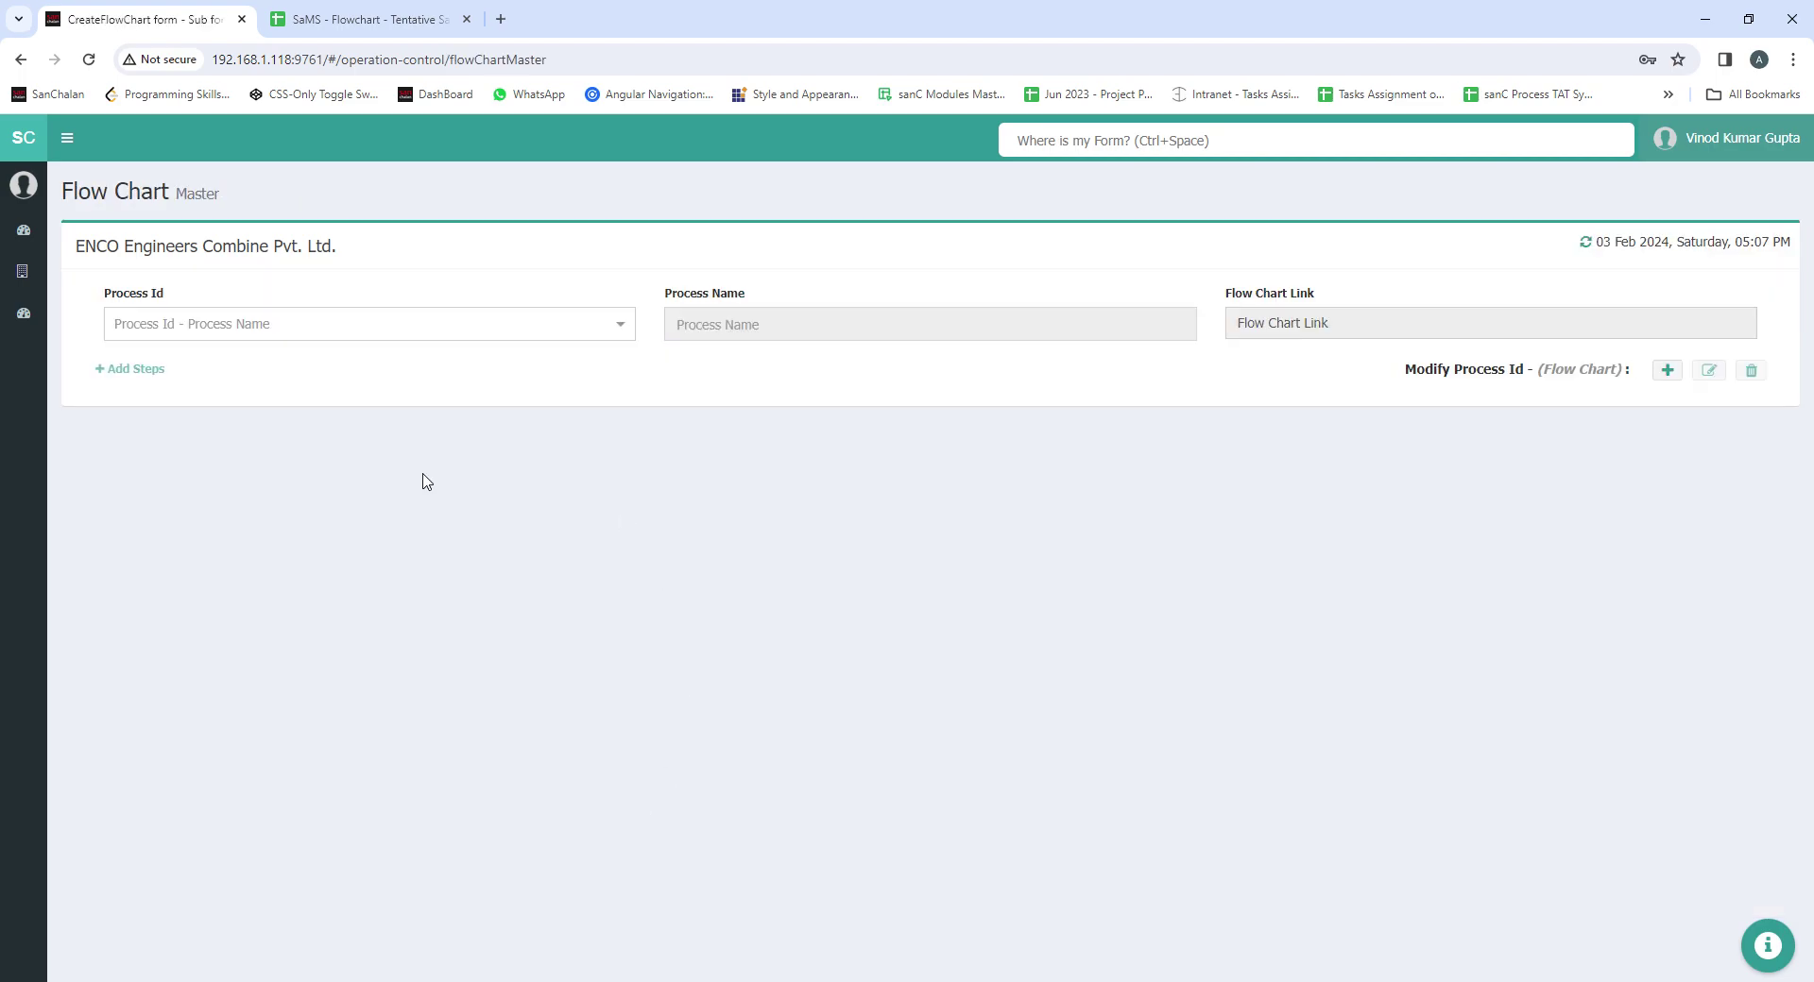
{"action": "left_click", "coordinate": [338, 322]}
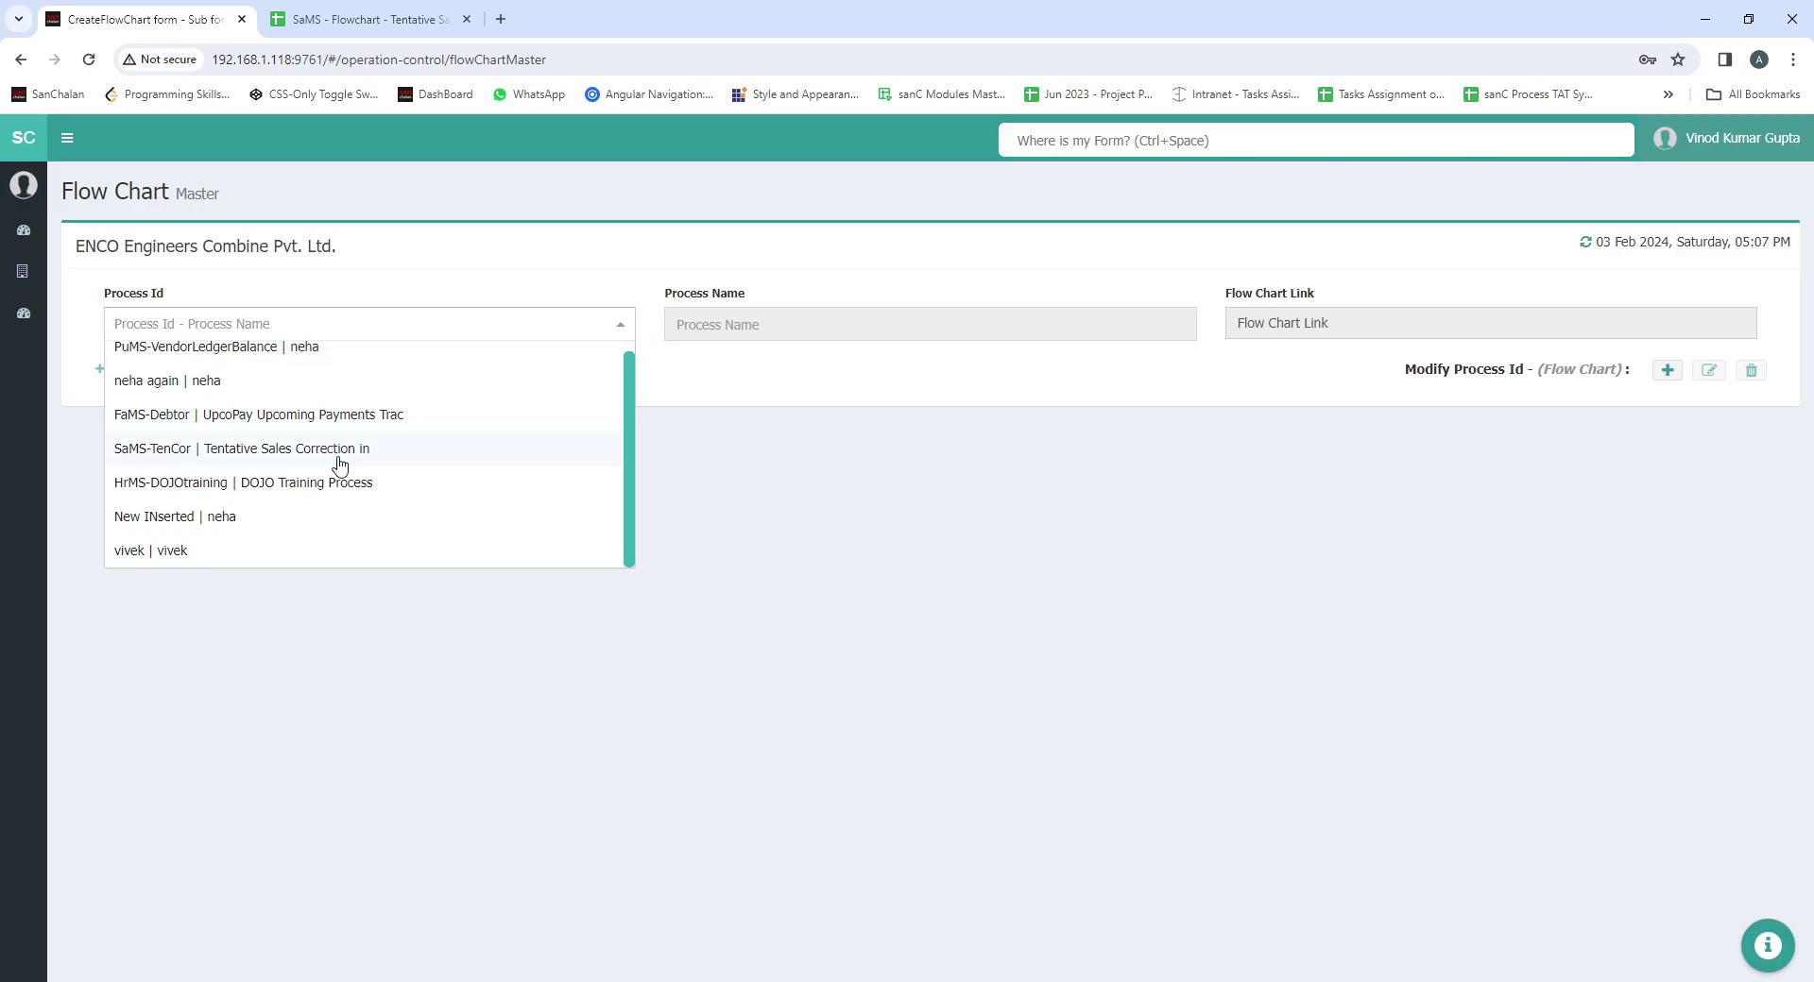
{"action": "left_click", "coordinate": [751, 378]}
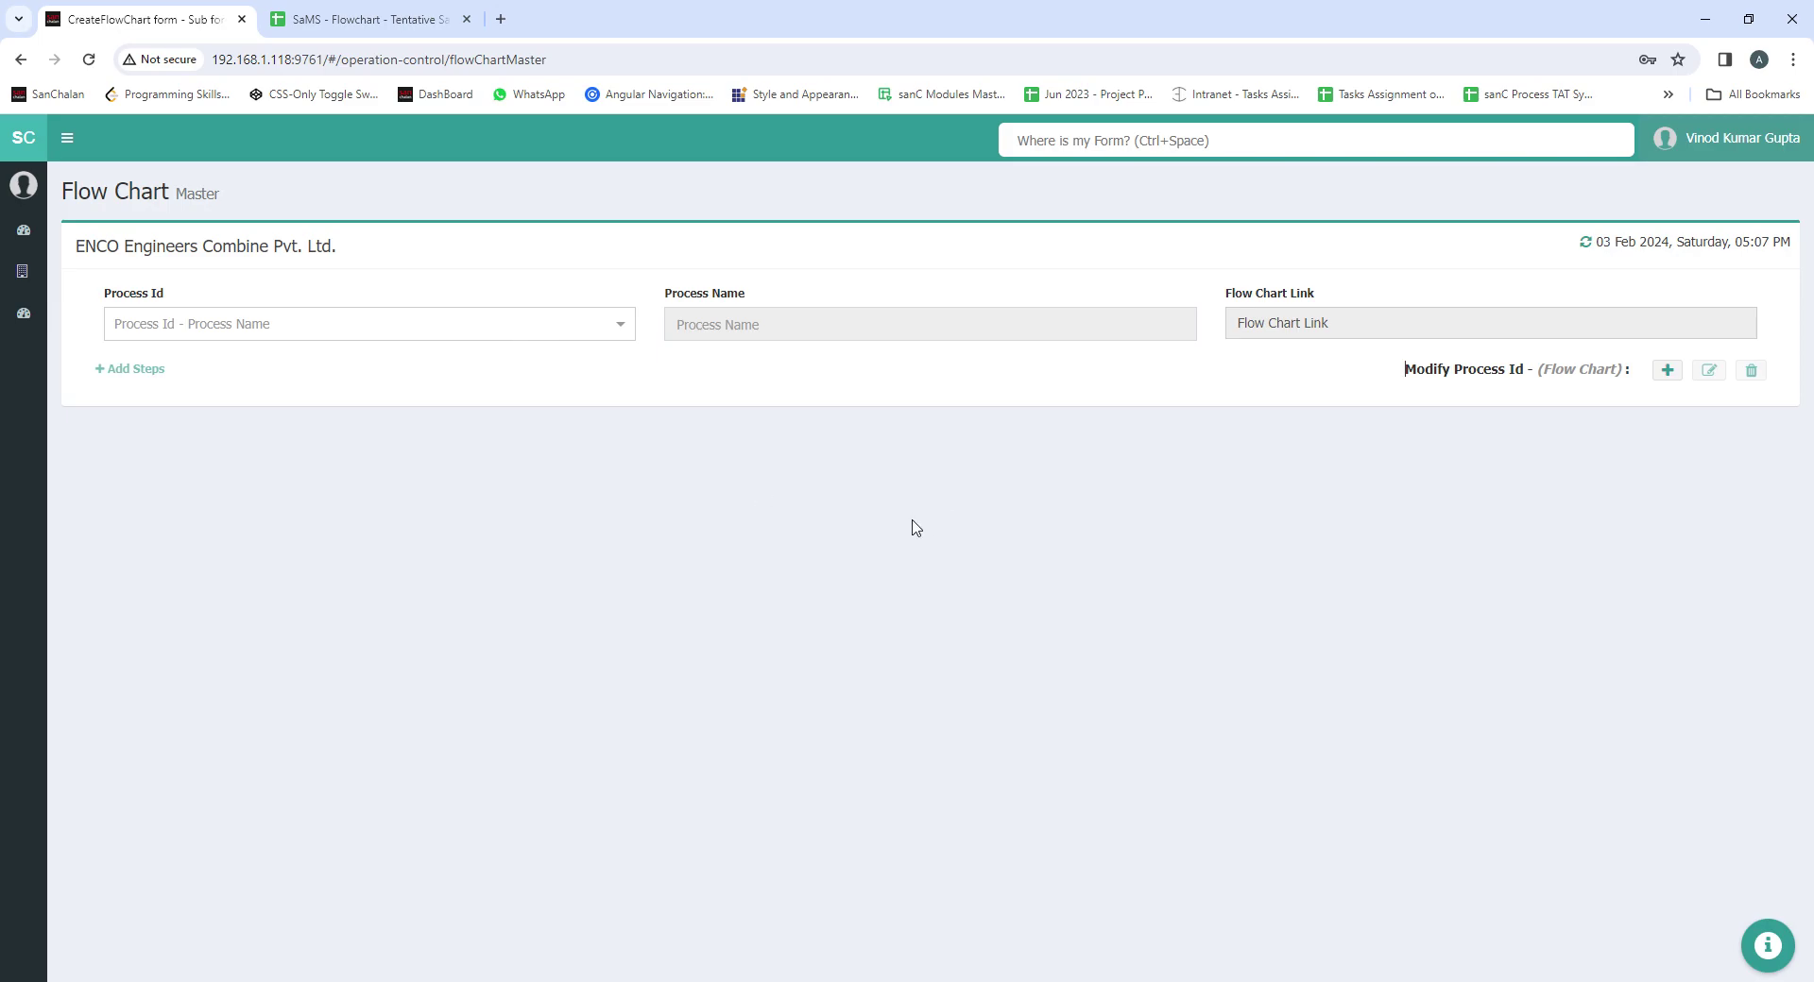
Load the 'neha again' process, dismiss No Steps Found, then clear the Process Id selection
{"action": "left_click", "coordinate": [472, 338]}
{"action": "left_click", "coordinate": [437, 393]}
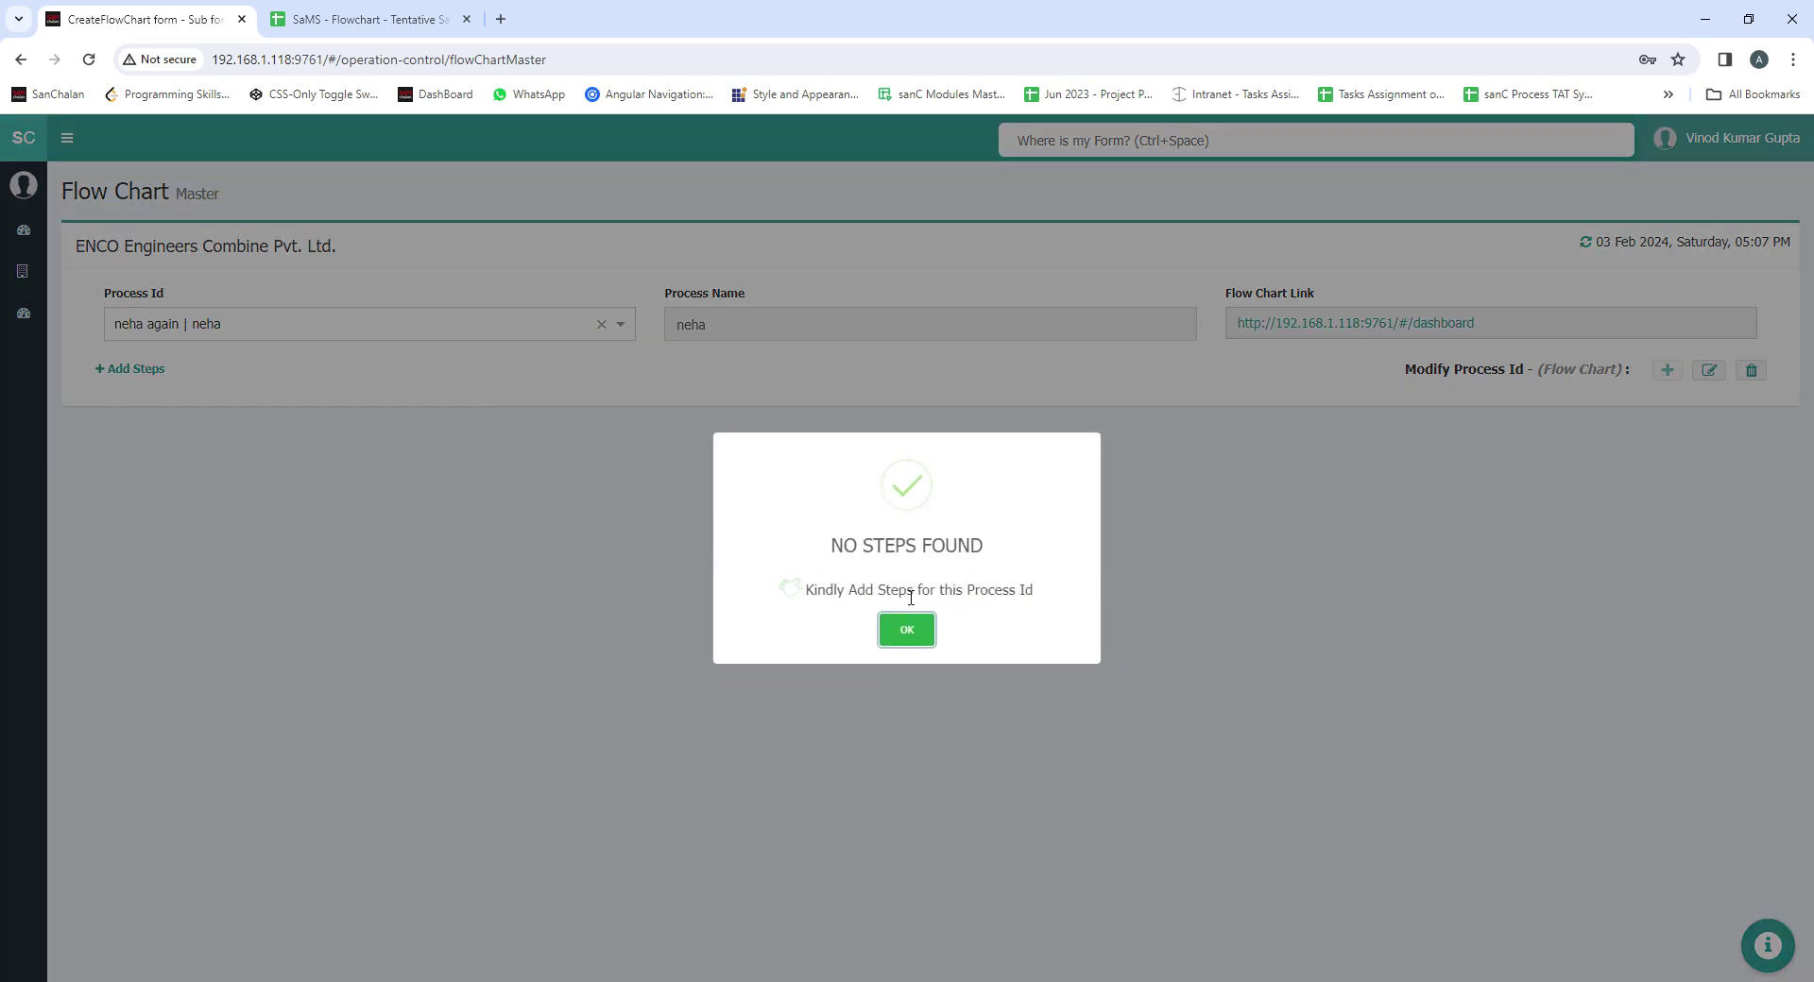
{"action": "left_click", "coordinate": [907, 630]}
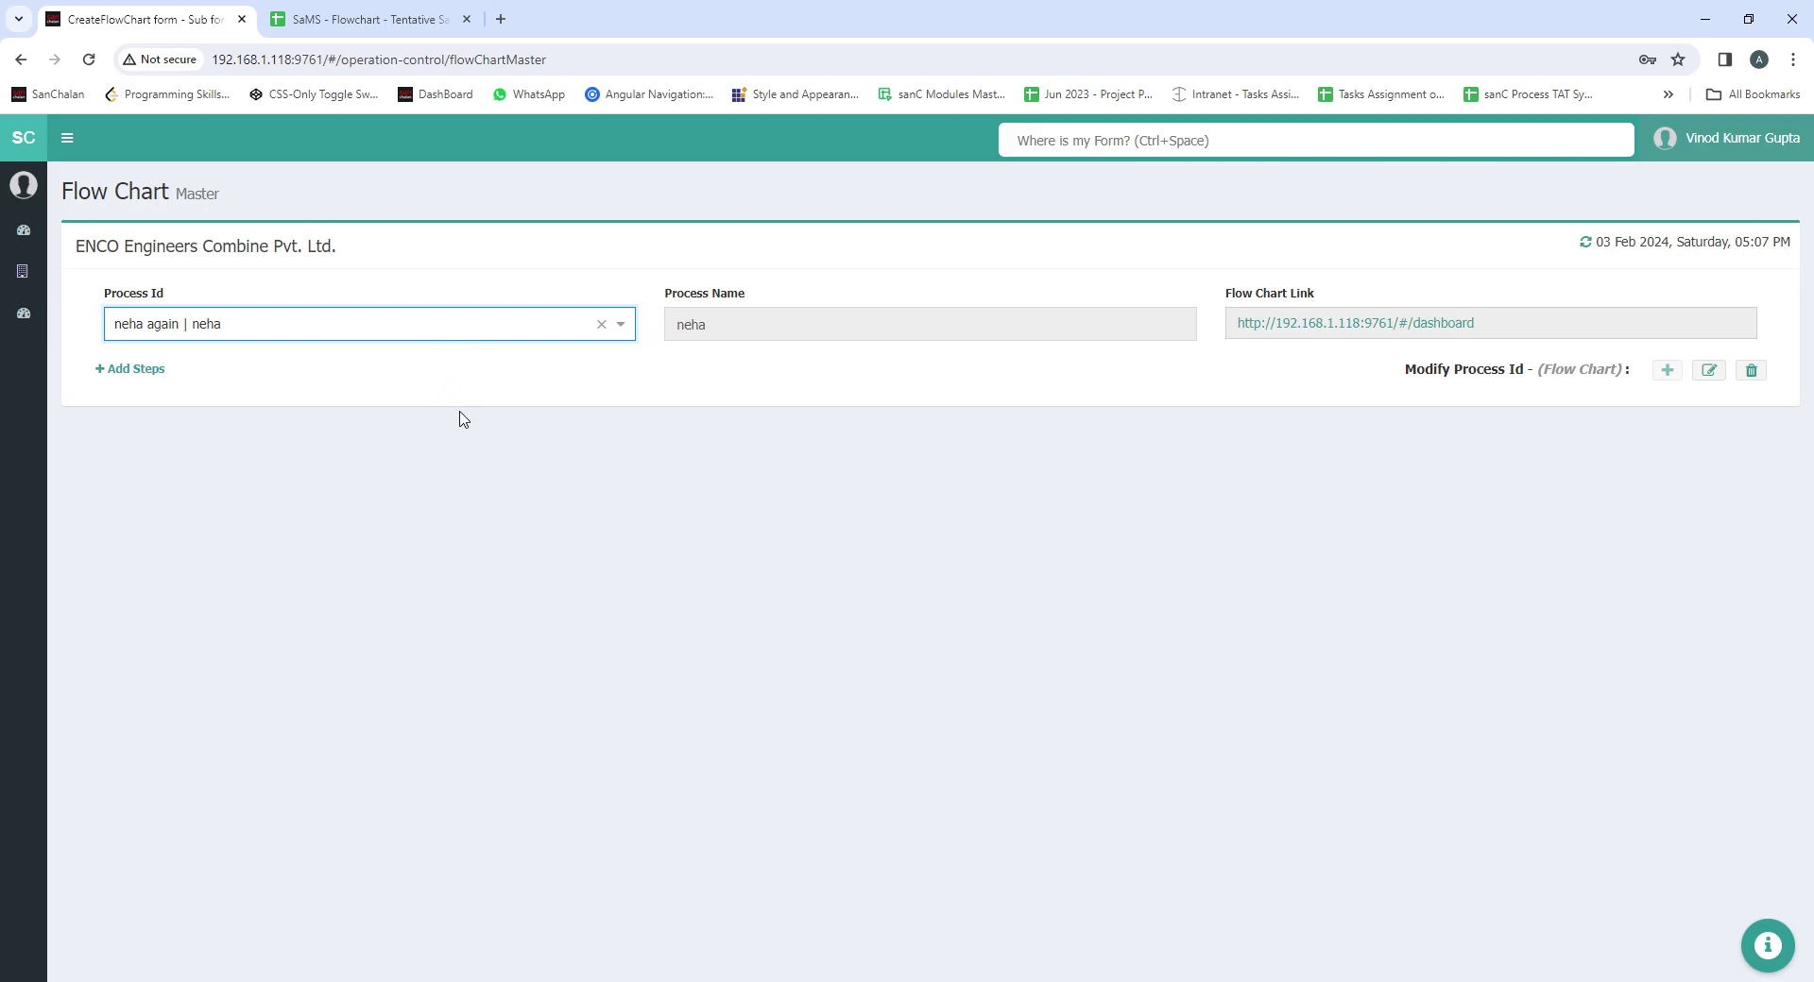
{"action": "left_click", "coordinate": [1666, 370]}
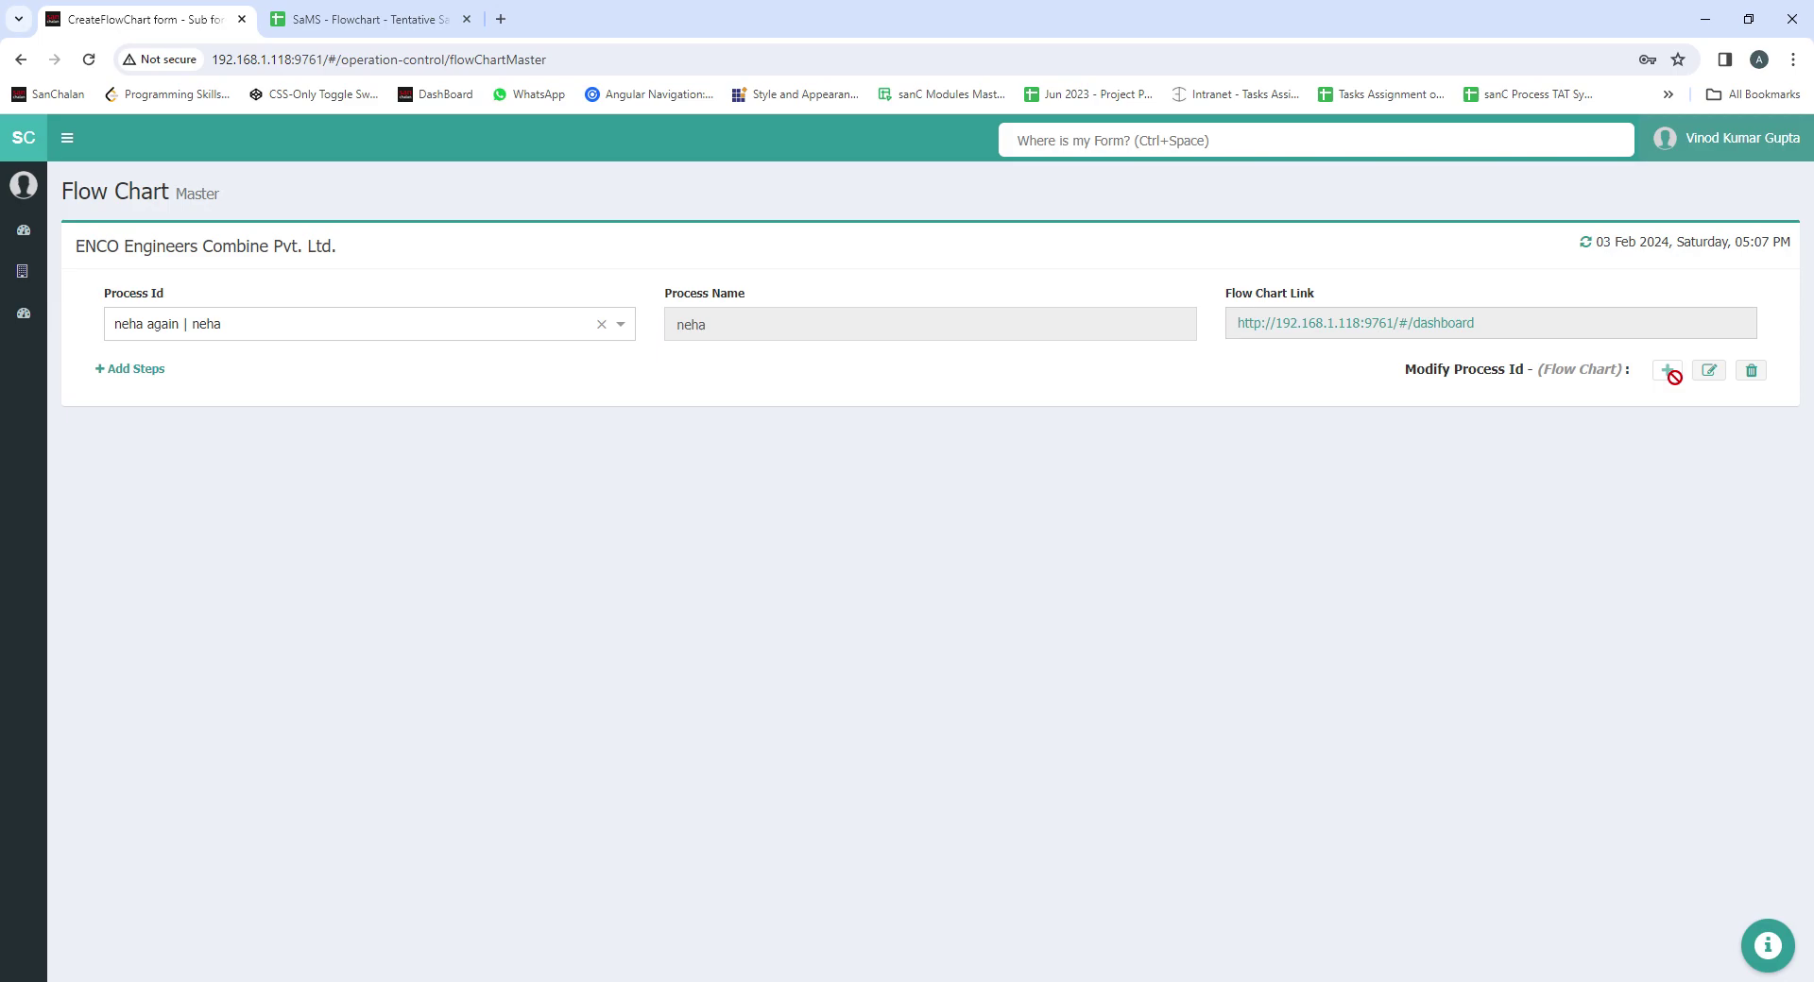
{"action": "left_click", "coordinate": [600, 324]}
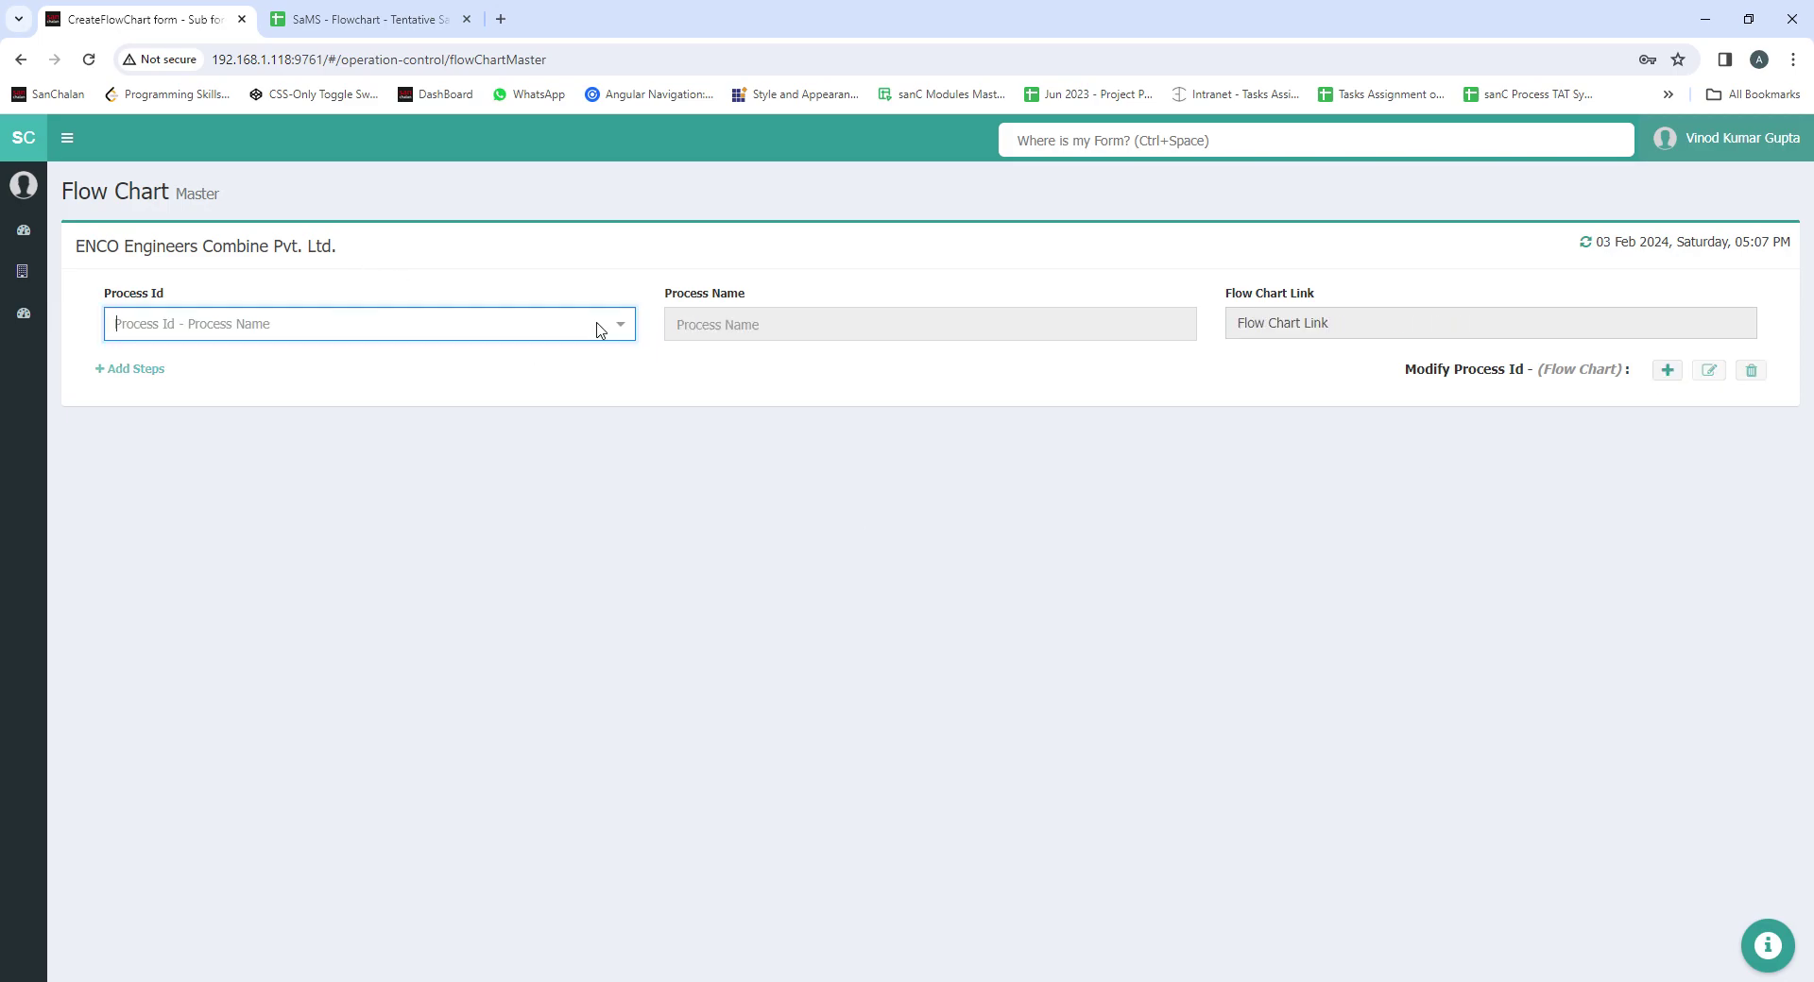
Start a new process with id 'test process ID' and name 'test process name'
{"action": "left_click", "coordinate": [1667, 370]}
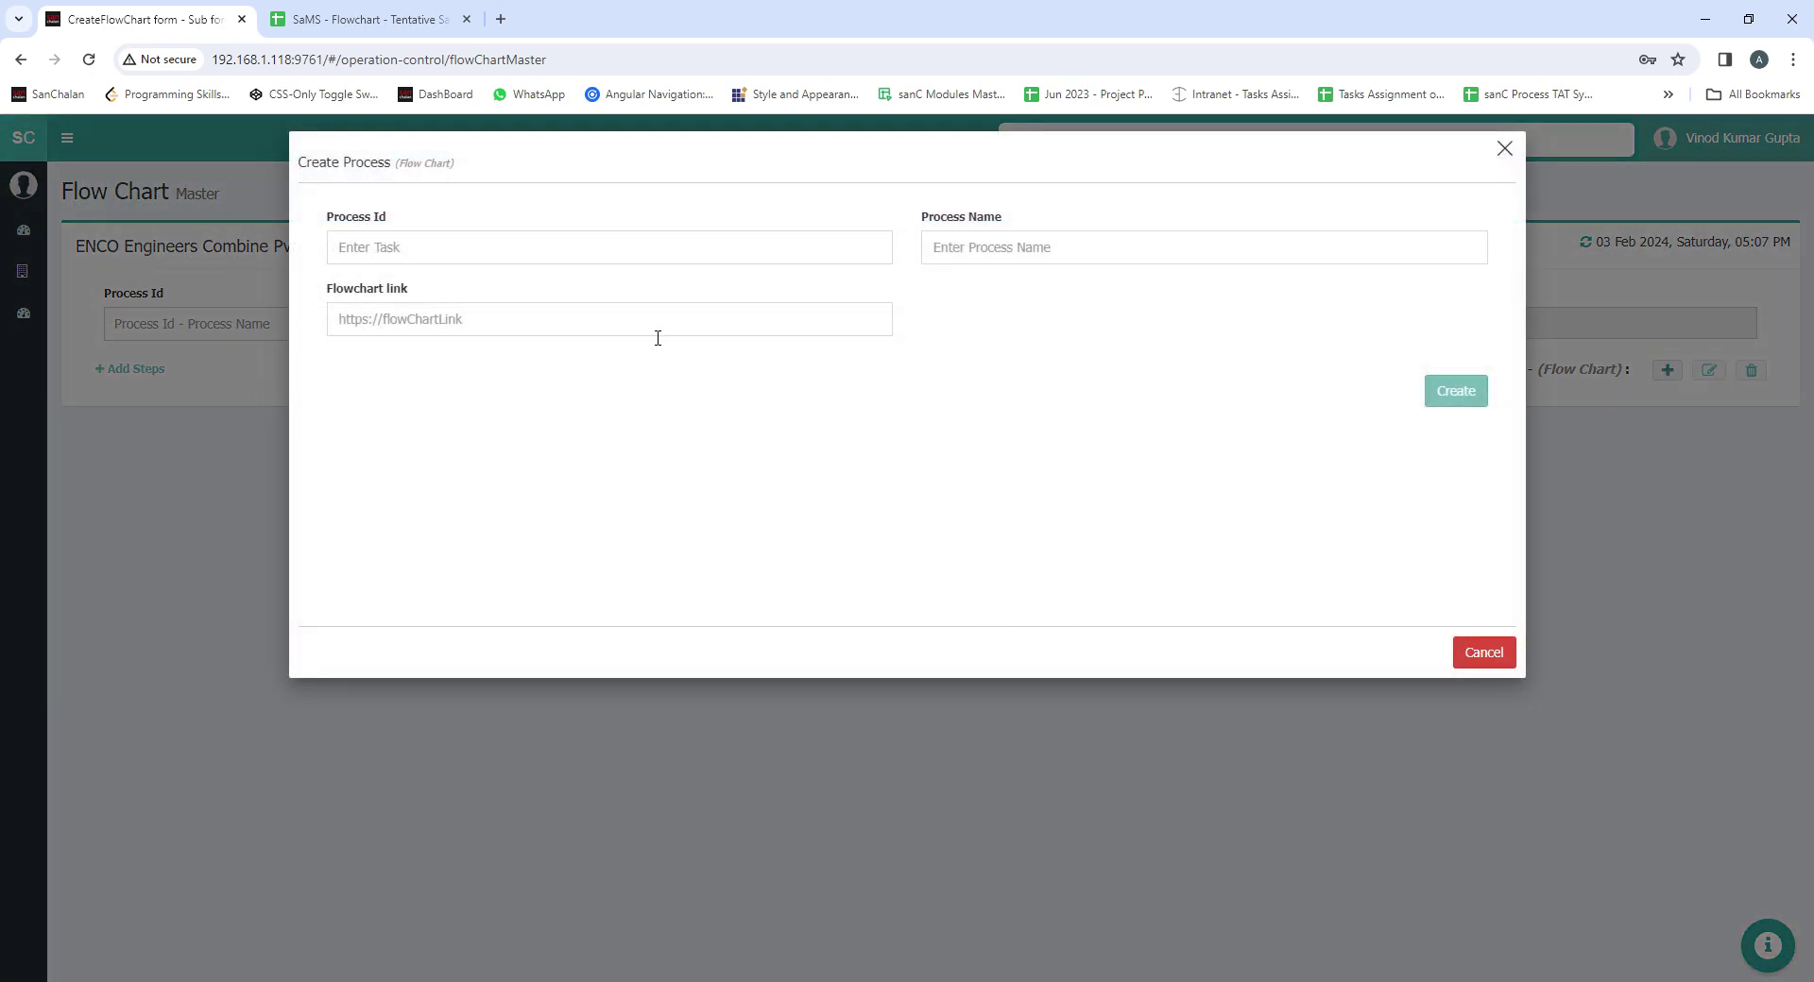
{"action": "left_click", "coordinate": [527, 251]}
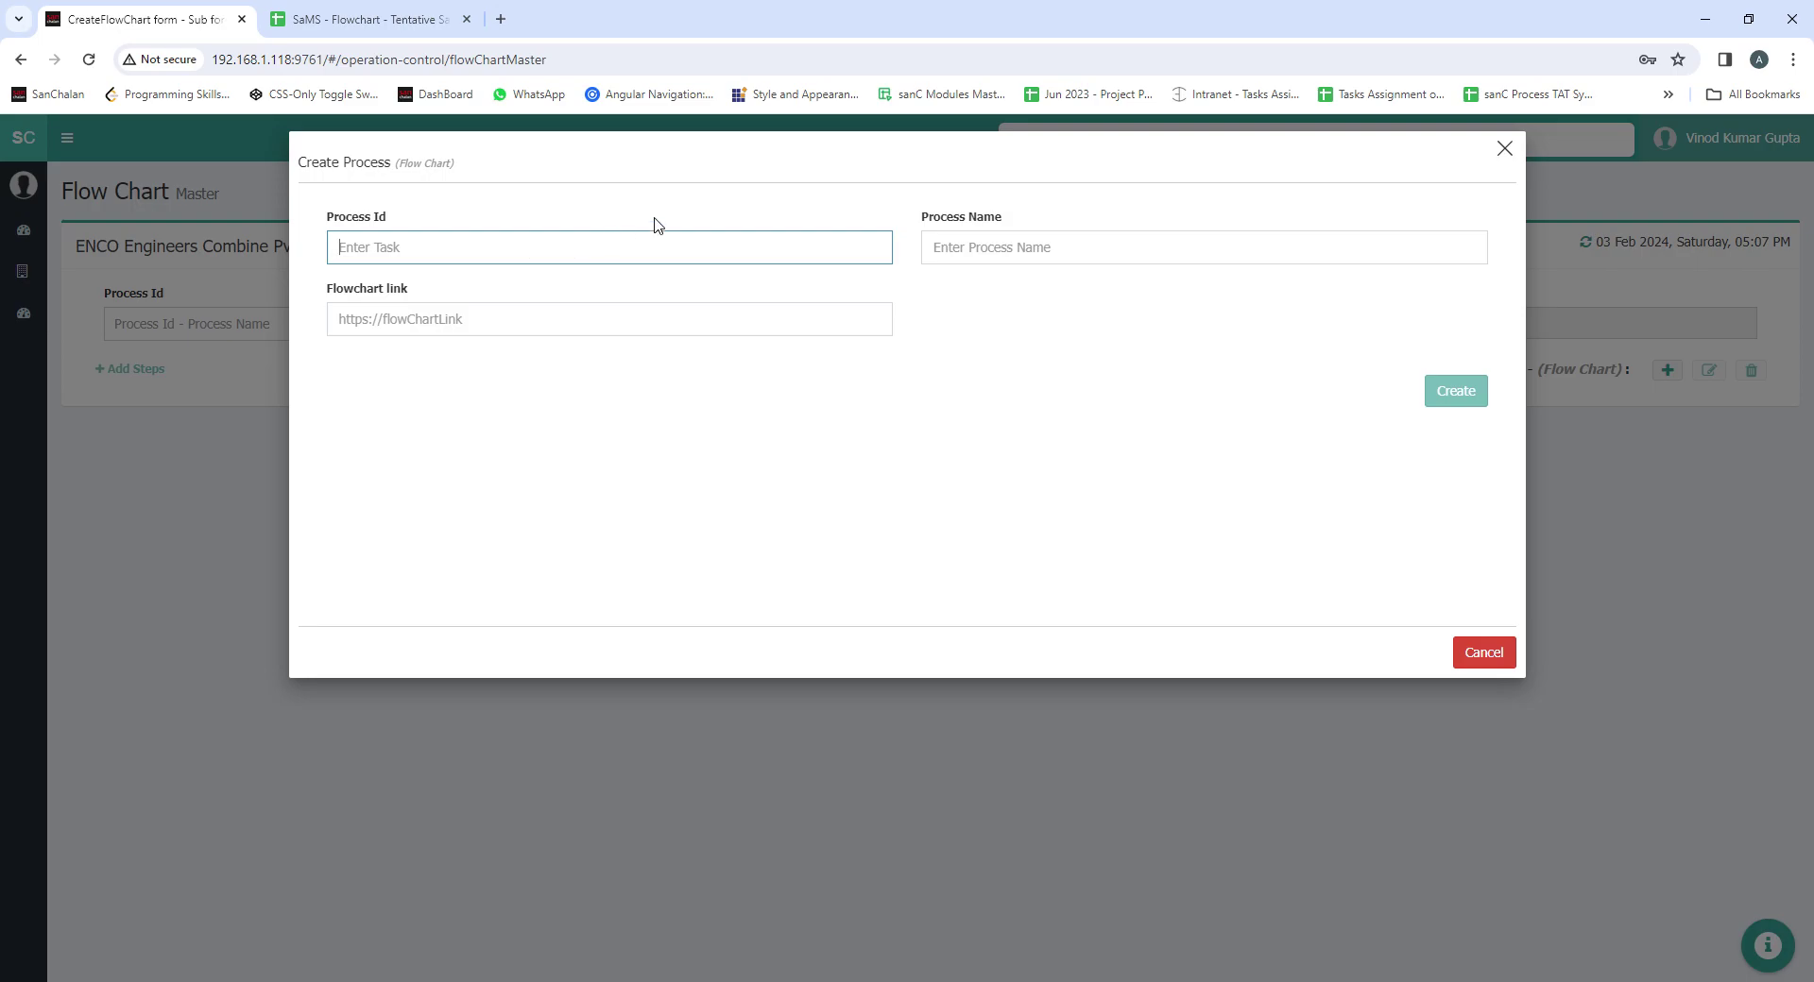
{"action": "type", "text": "test process ID"}
{"action": "key", "text": "Tab"}
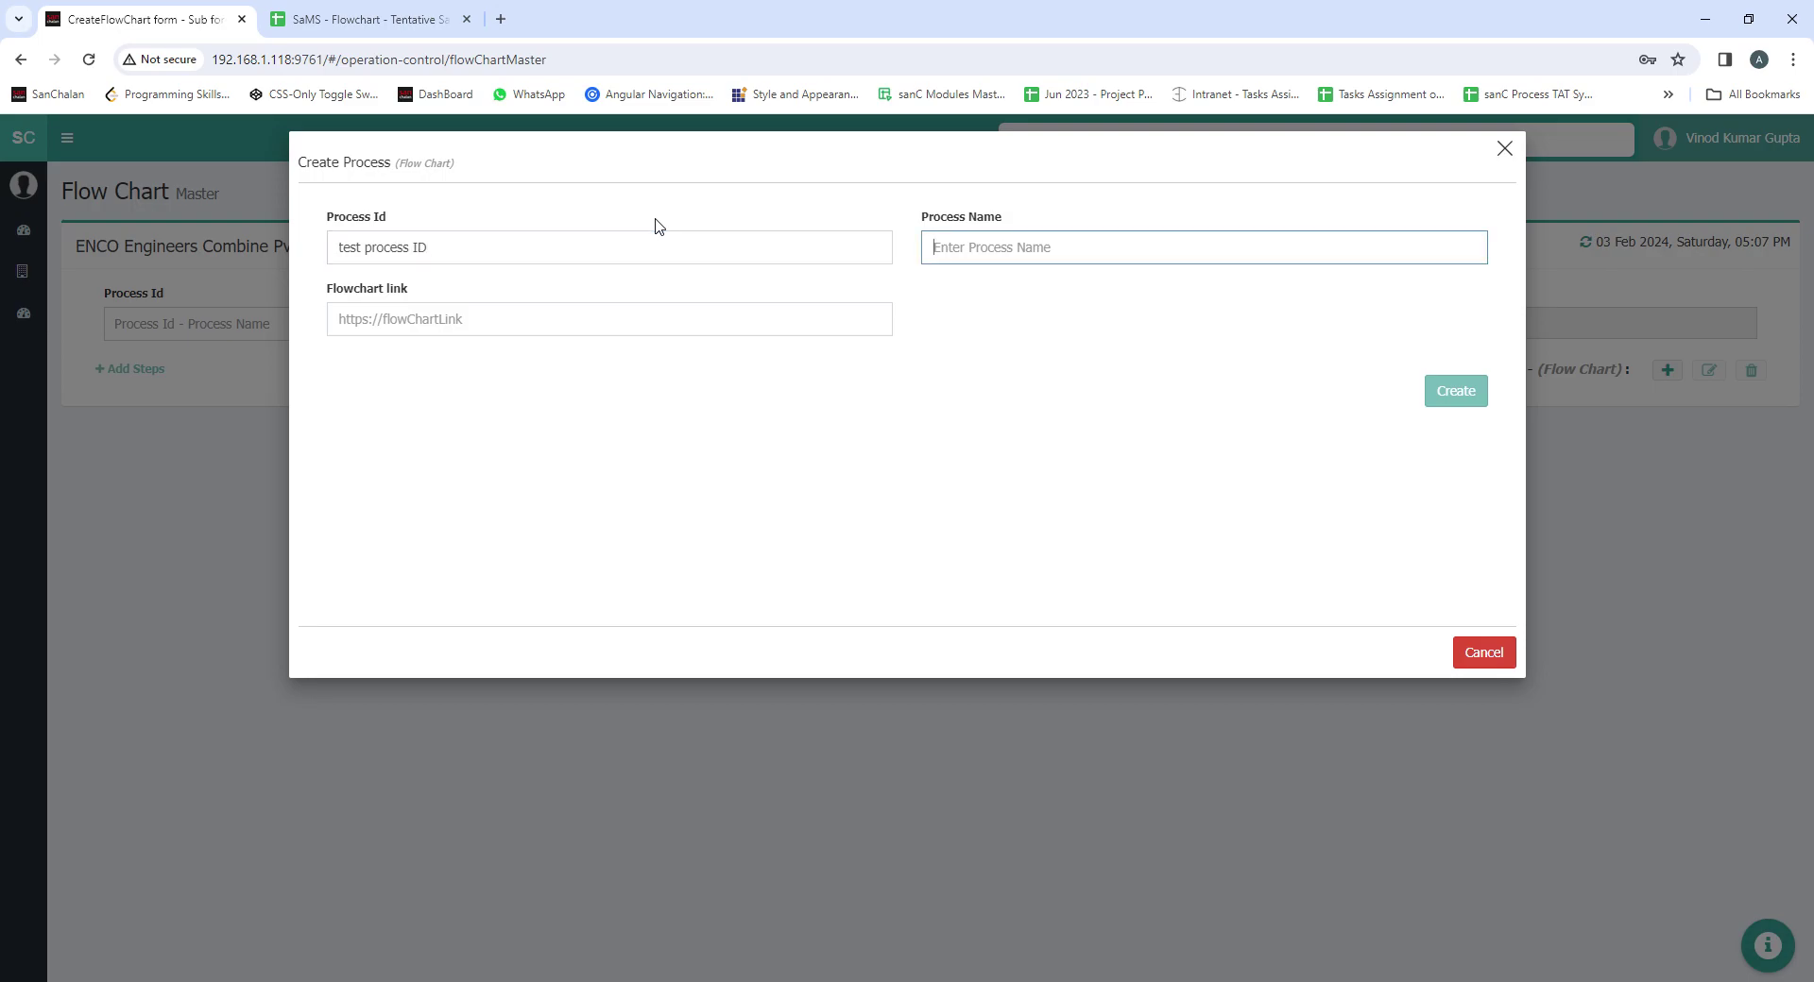
{"action": "type", "text": "te"}
{"action": "left_click", "coordinate": [525, 330]}
{"action": "type", "text": "yhighihu"}
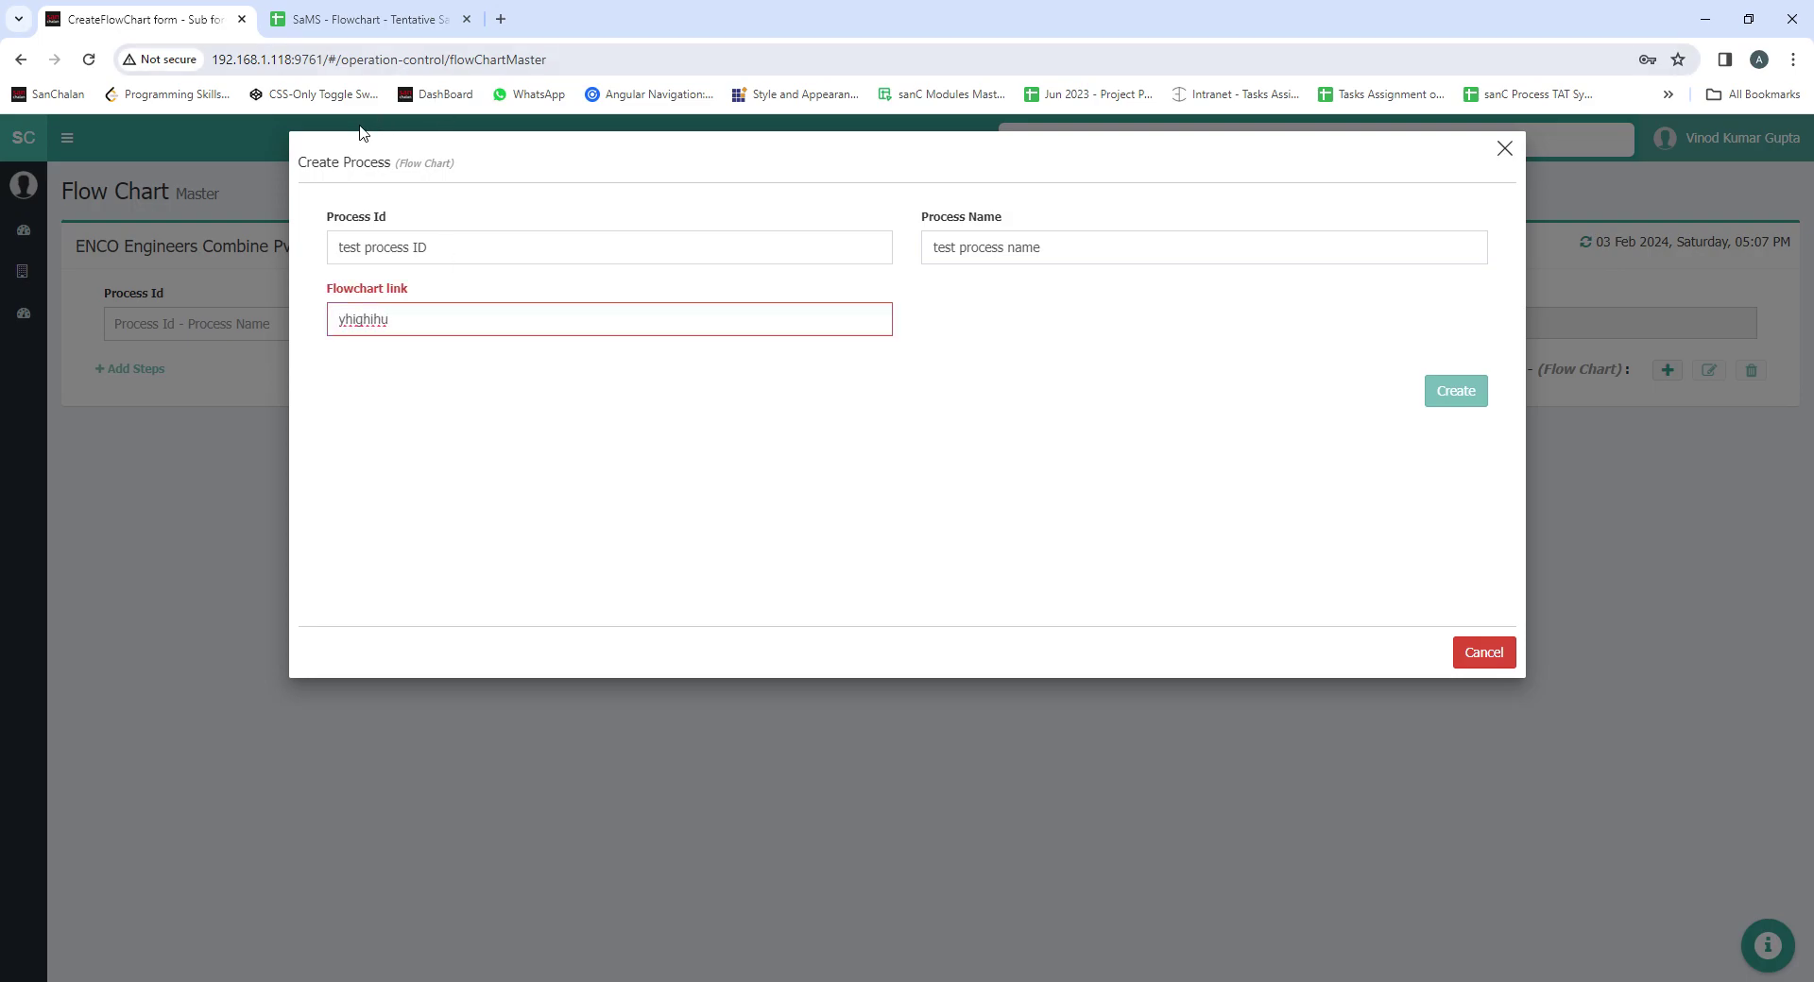
Paste the Google Sheets URL as the Flowchart link and create the process
{"action": "left_click", "coordinate": [368, 19]}
{"action": "left_click", "coordinate": [753, 60]}
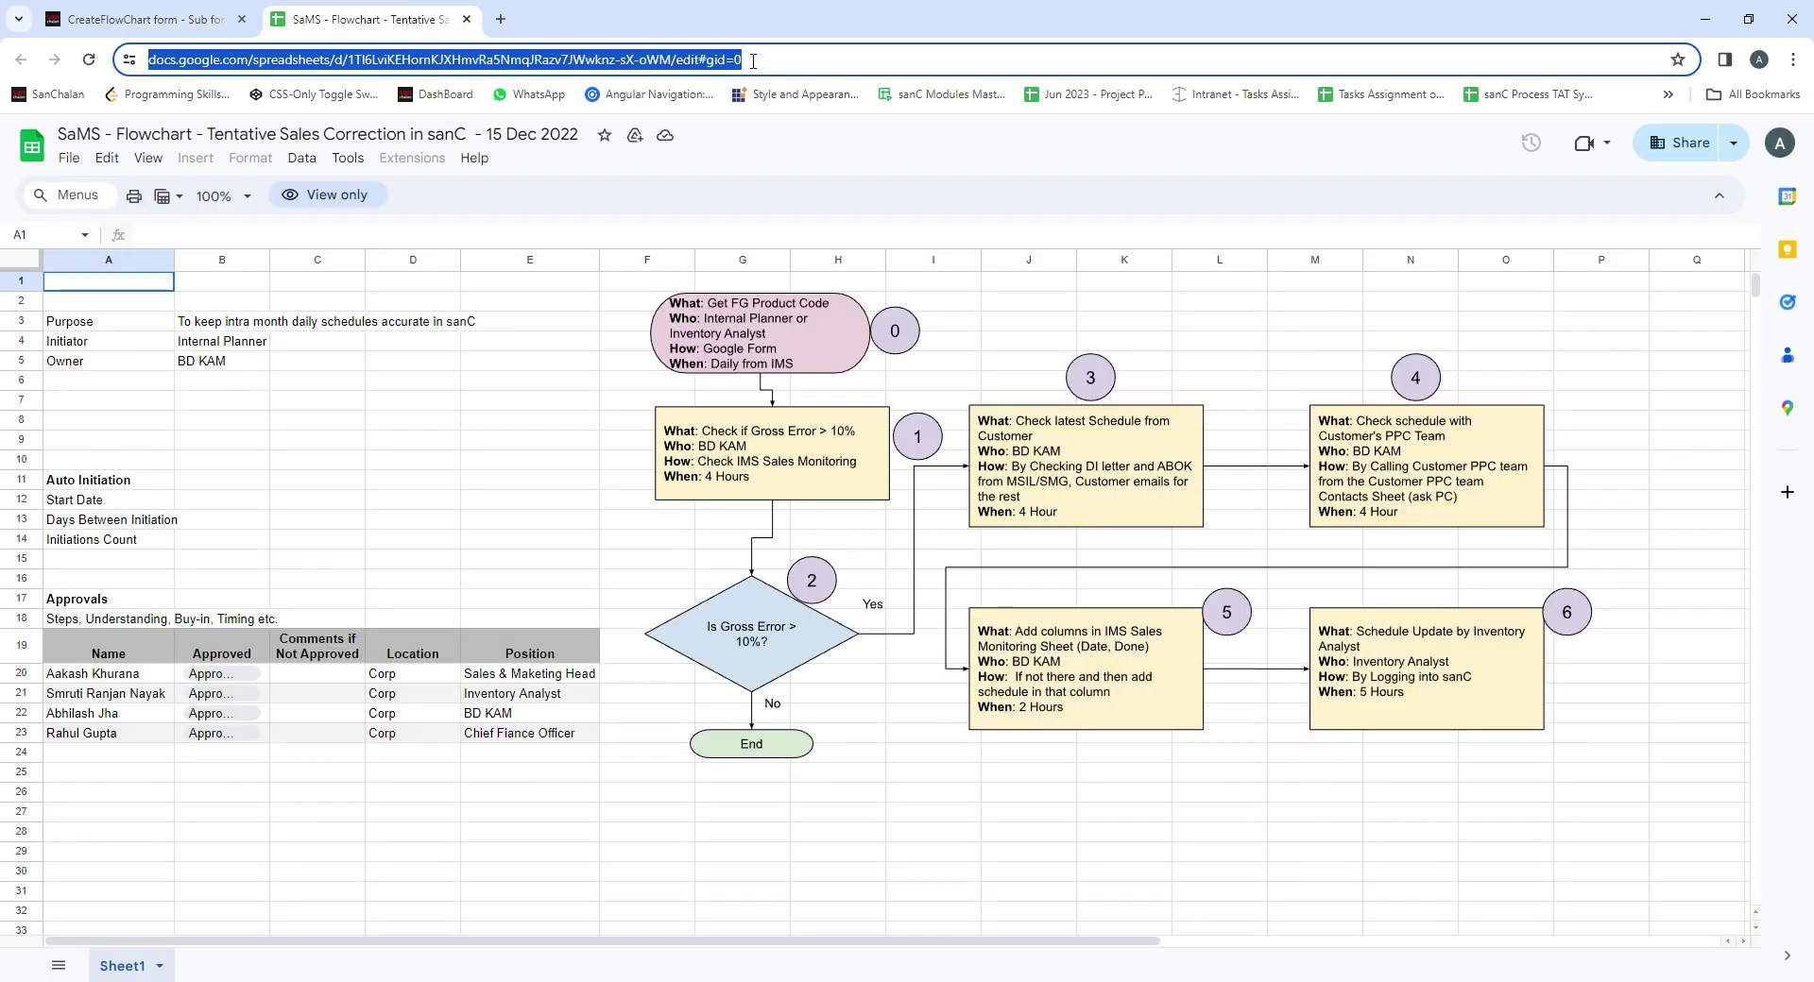
{"action": "left_click", "coordinate": [224, 17]}
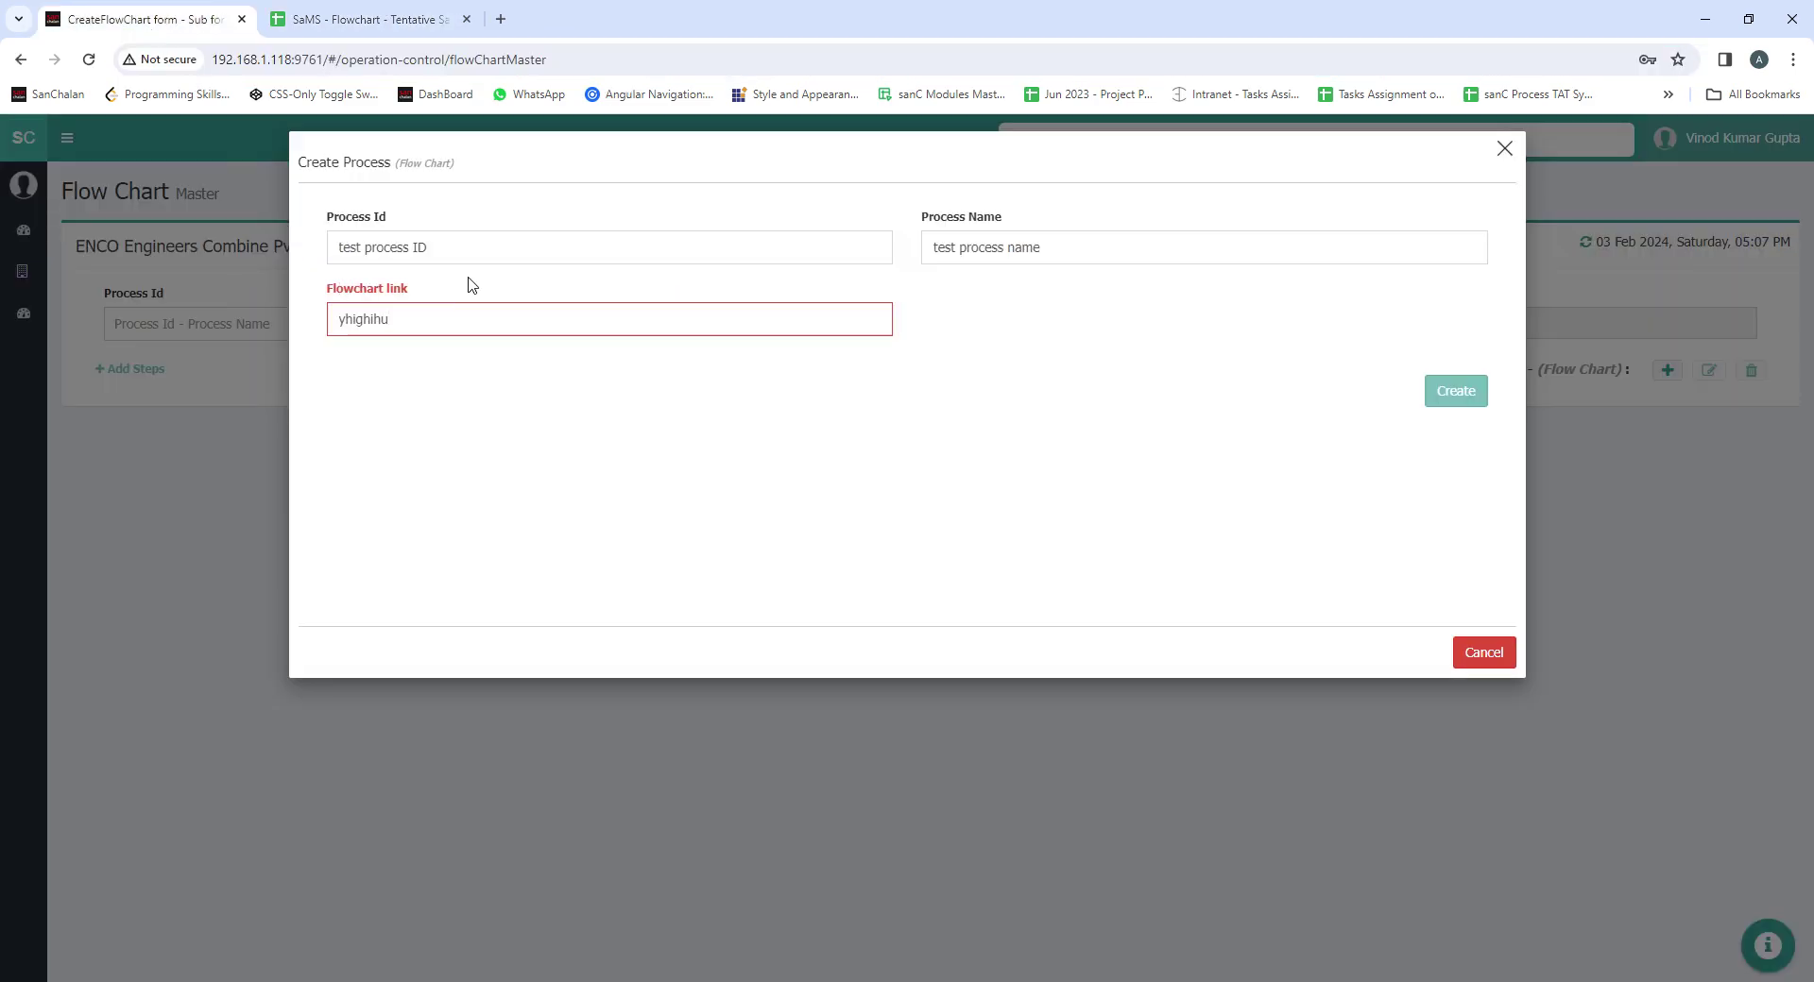
{"action": "left_click_drag", "start_coordinate": [417, 322], "coordinate": [293, 347]}
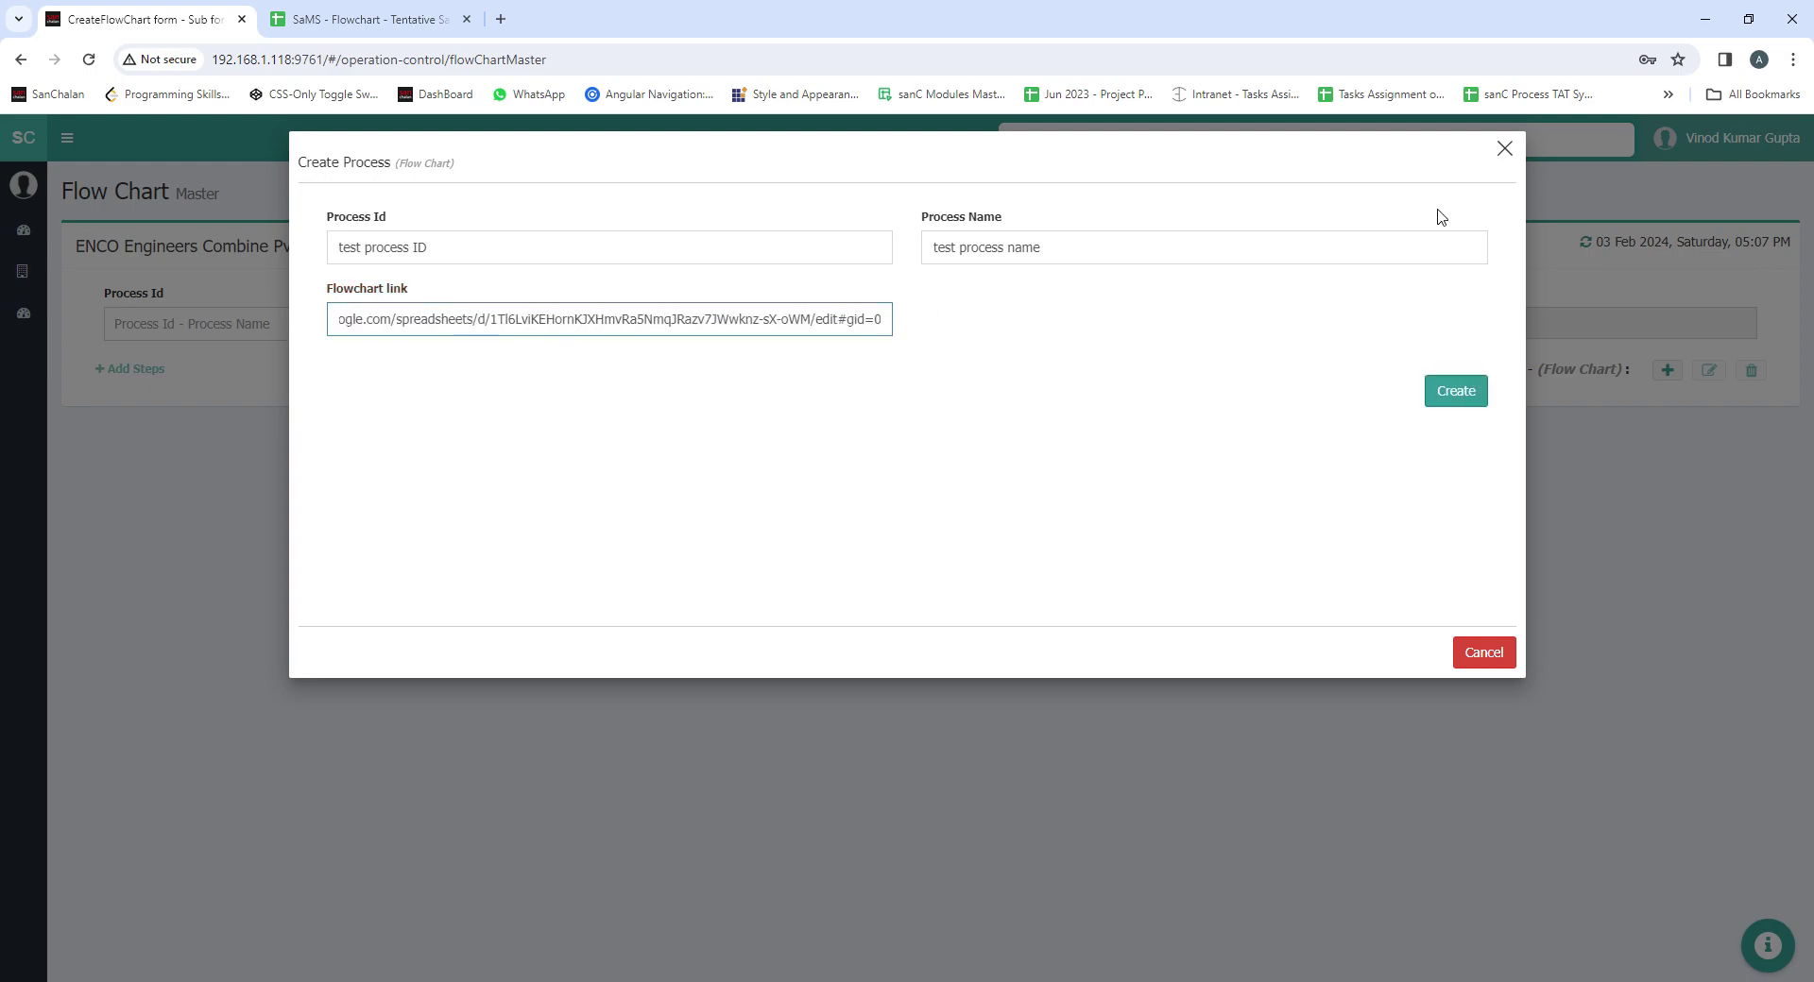
{"action": "left_click", "coordinate": [1463, 413]}
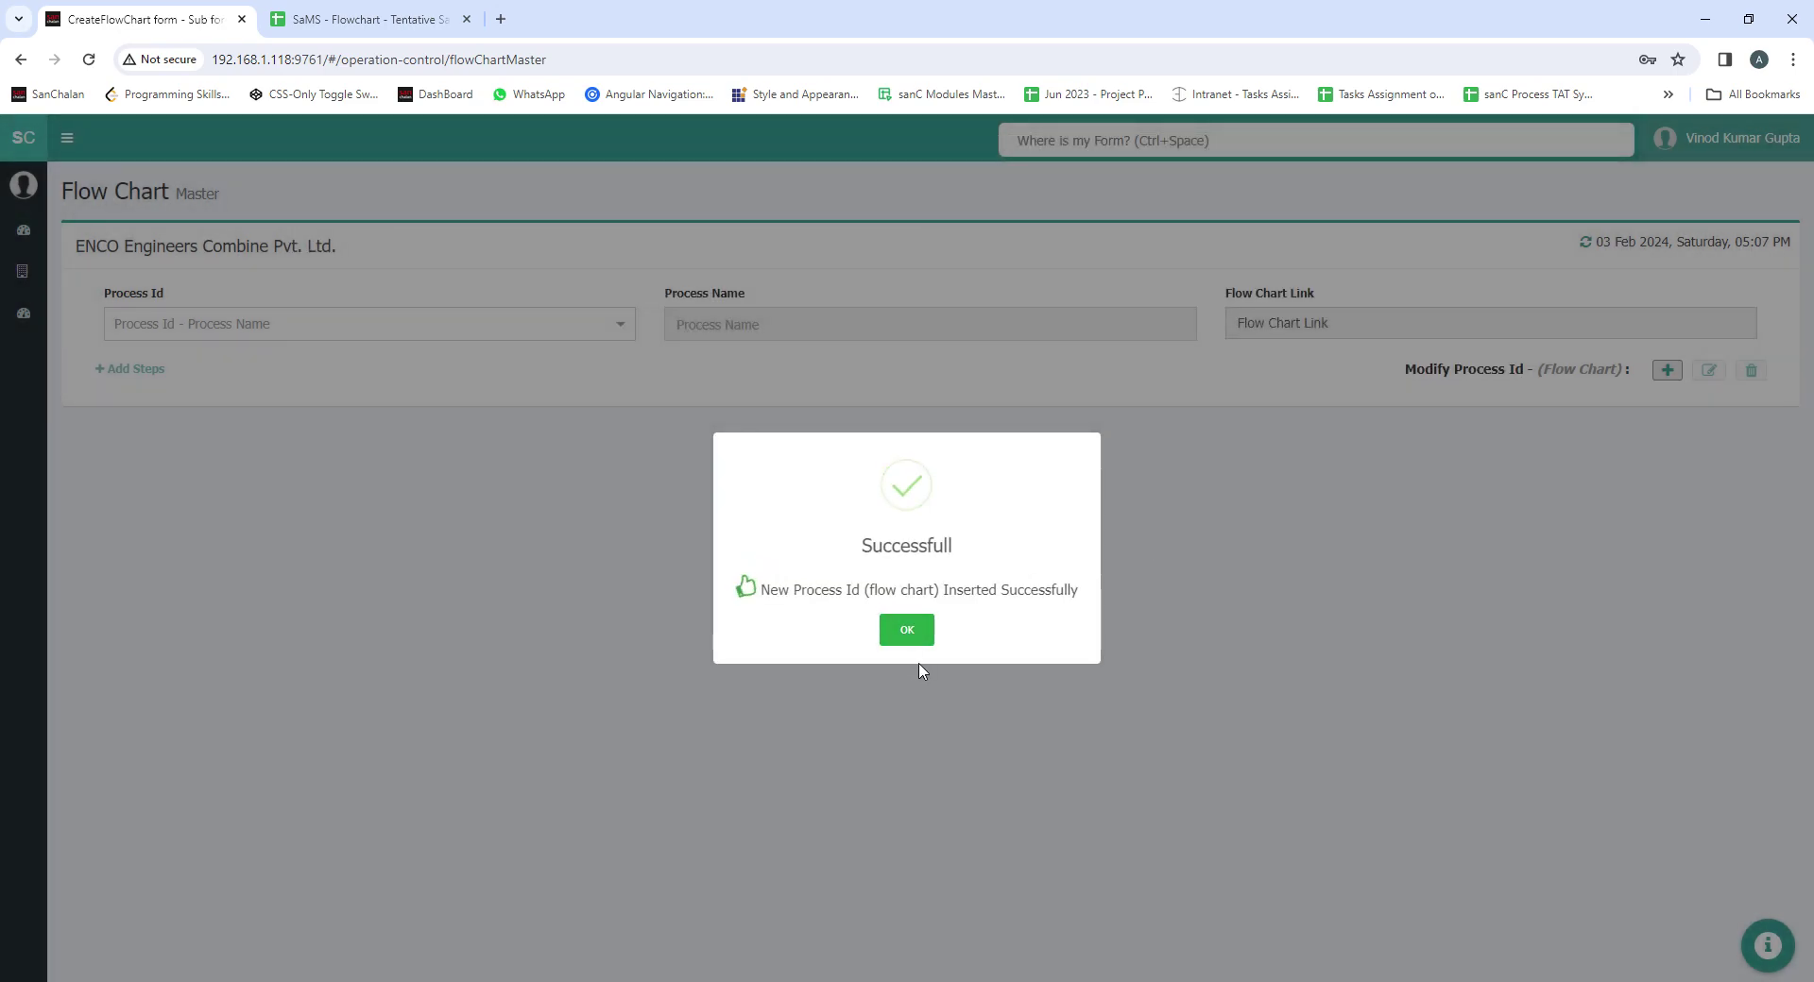
Load 'test process ID | test process name' from the Process Id list, dismissing the notices
{"action": "left_click", "coordinate": [905, 631]}
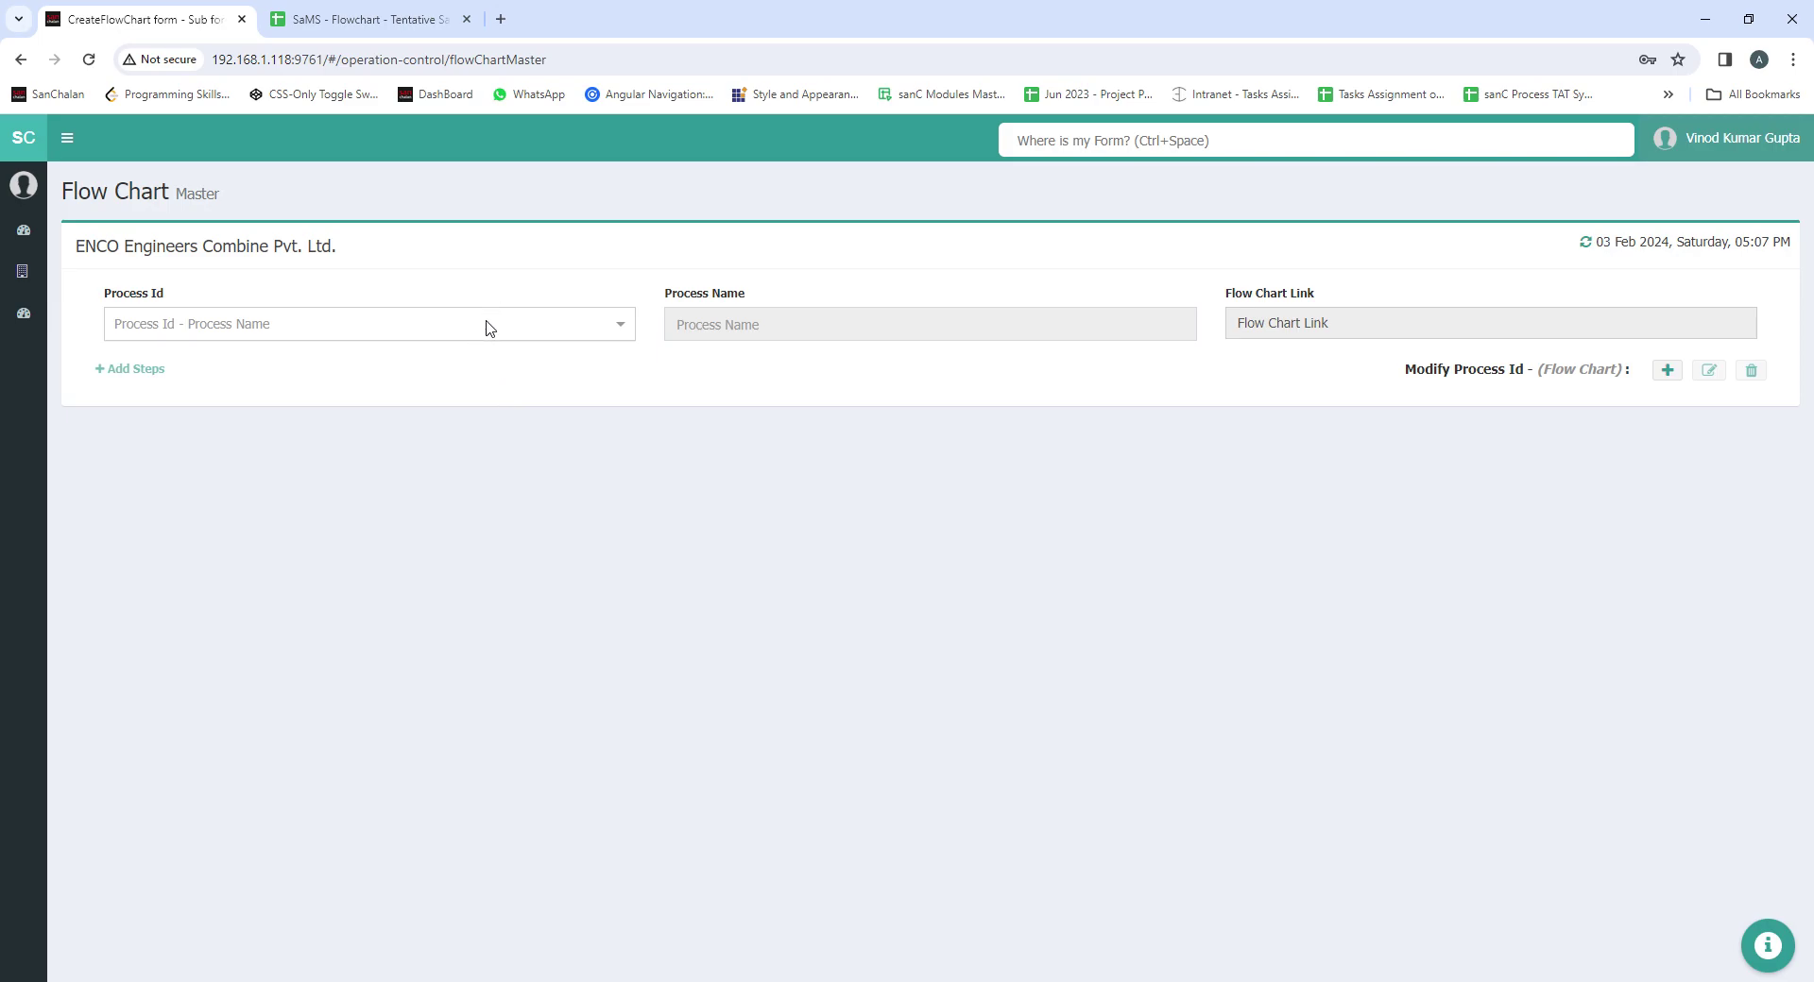
{"action": "left_click", "coordinate": [489, 328]}
{"action": "scroll", "coordinate": [388, 386], "scroll_direction": "down", "scroll_amount": 2}
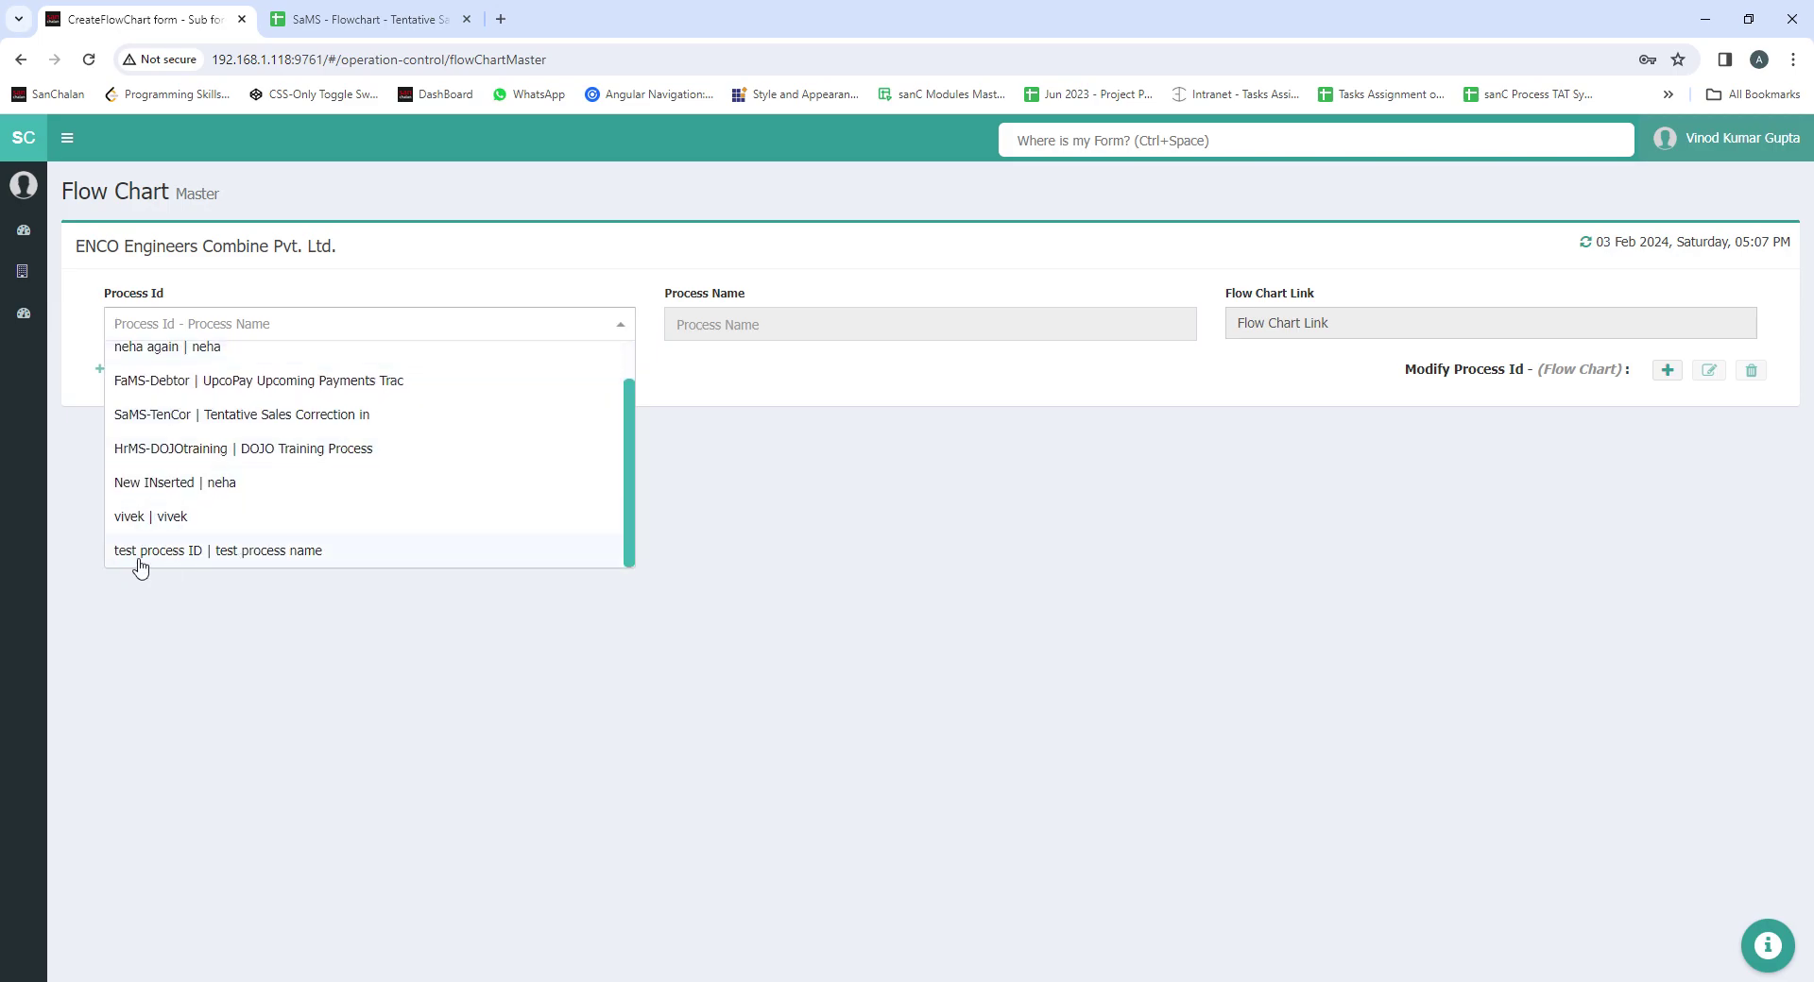
{"action": "left_click", "coordinate": [281, 552]}
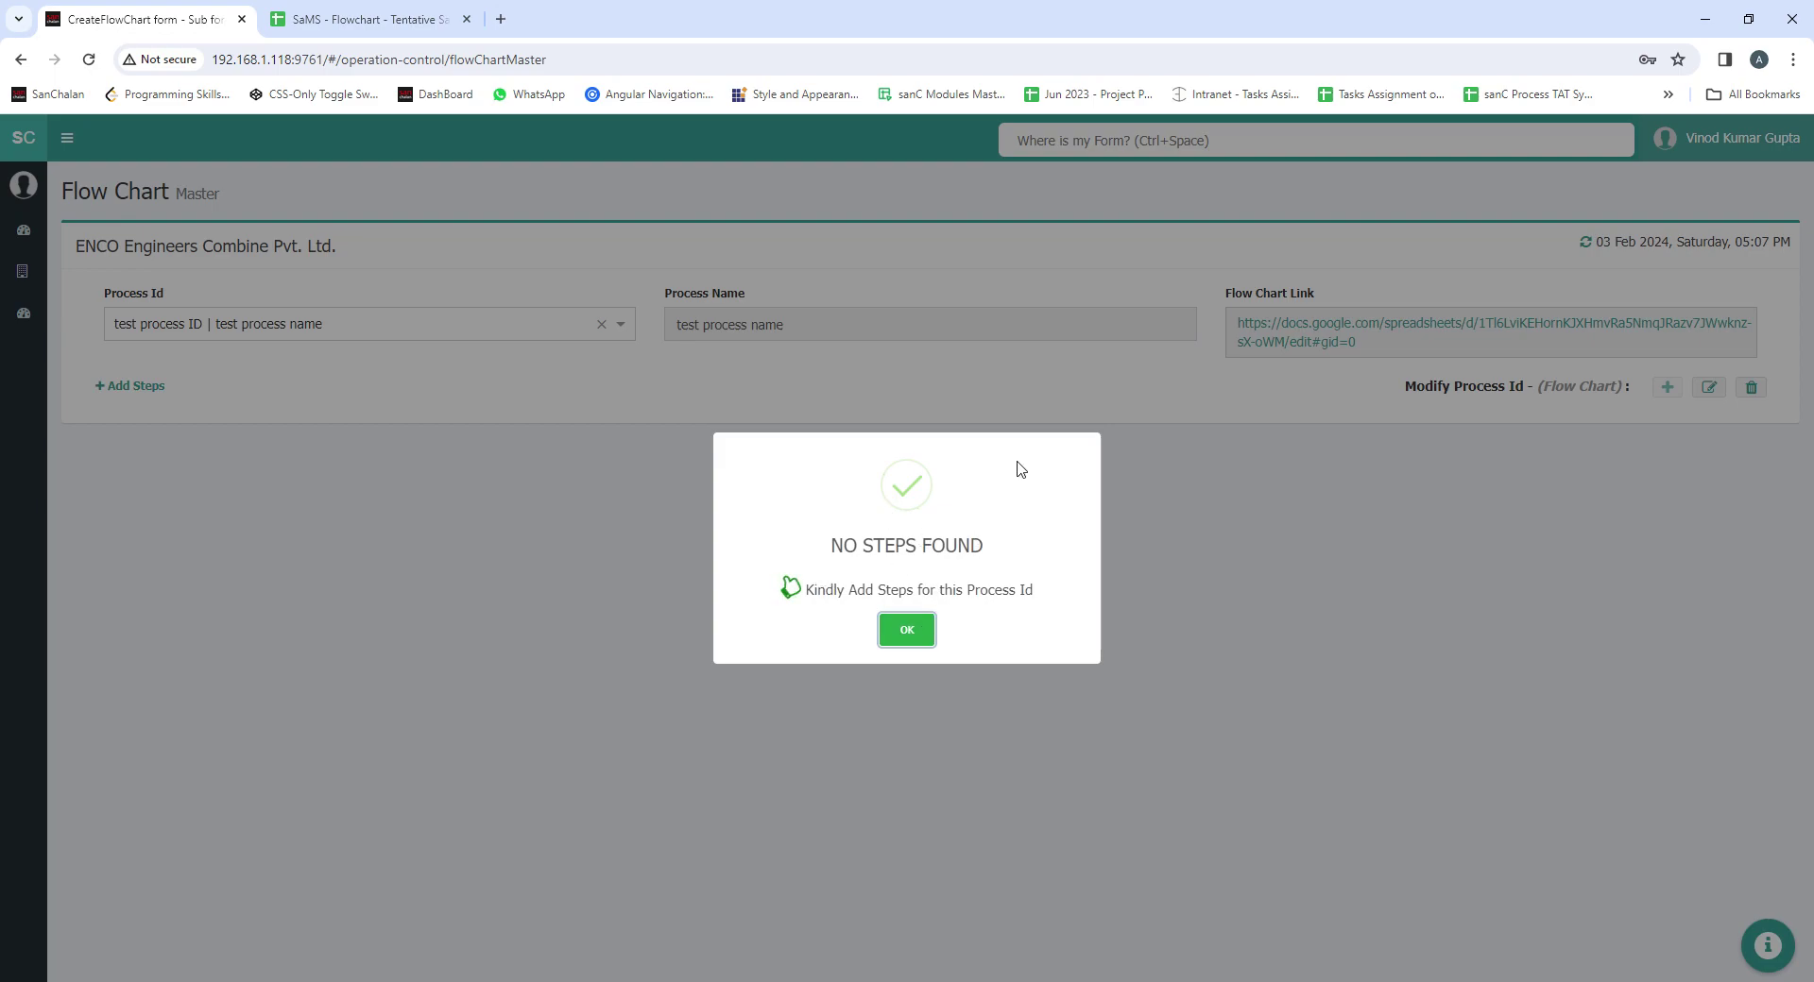
{"action": "left_click", "coordinate": [915, 633]}
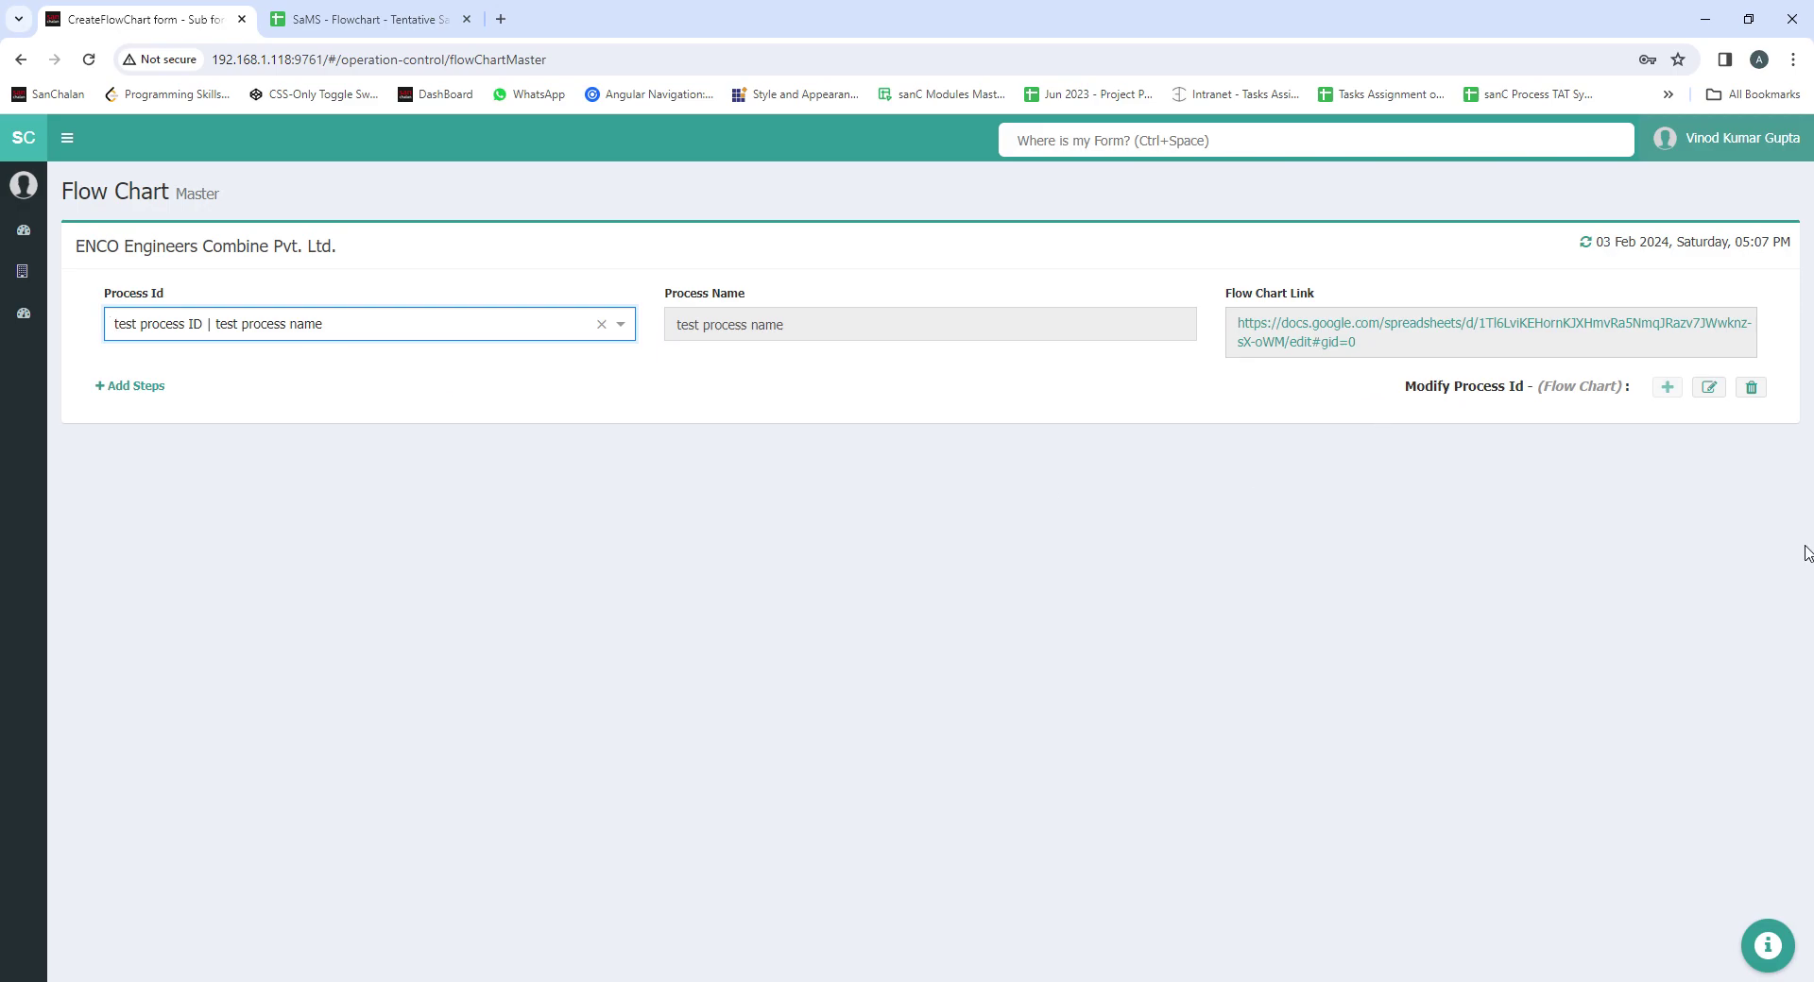
Edit the process to id 'test process Id' and name 'test process name updated', and save
{"action": "left_click", "coordinate": [1708, 390]}
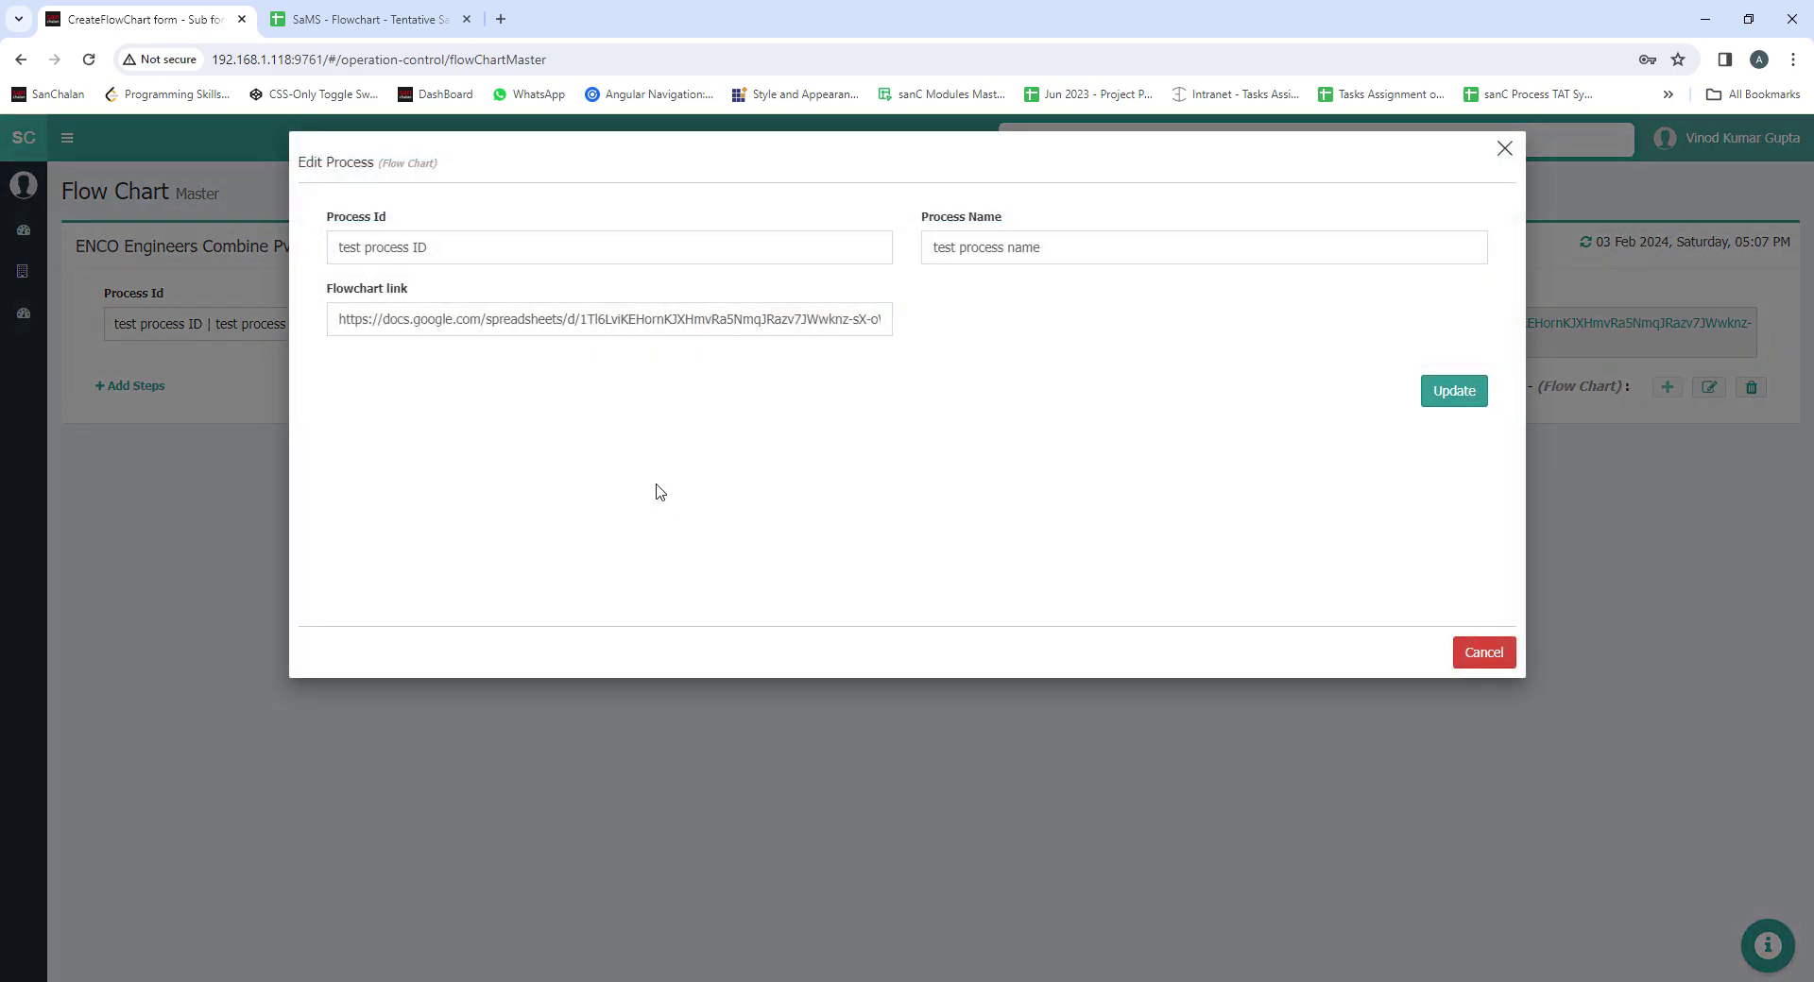
{"action": "left_click", "coordinate": [479, 260]}
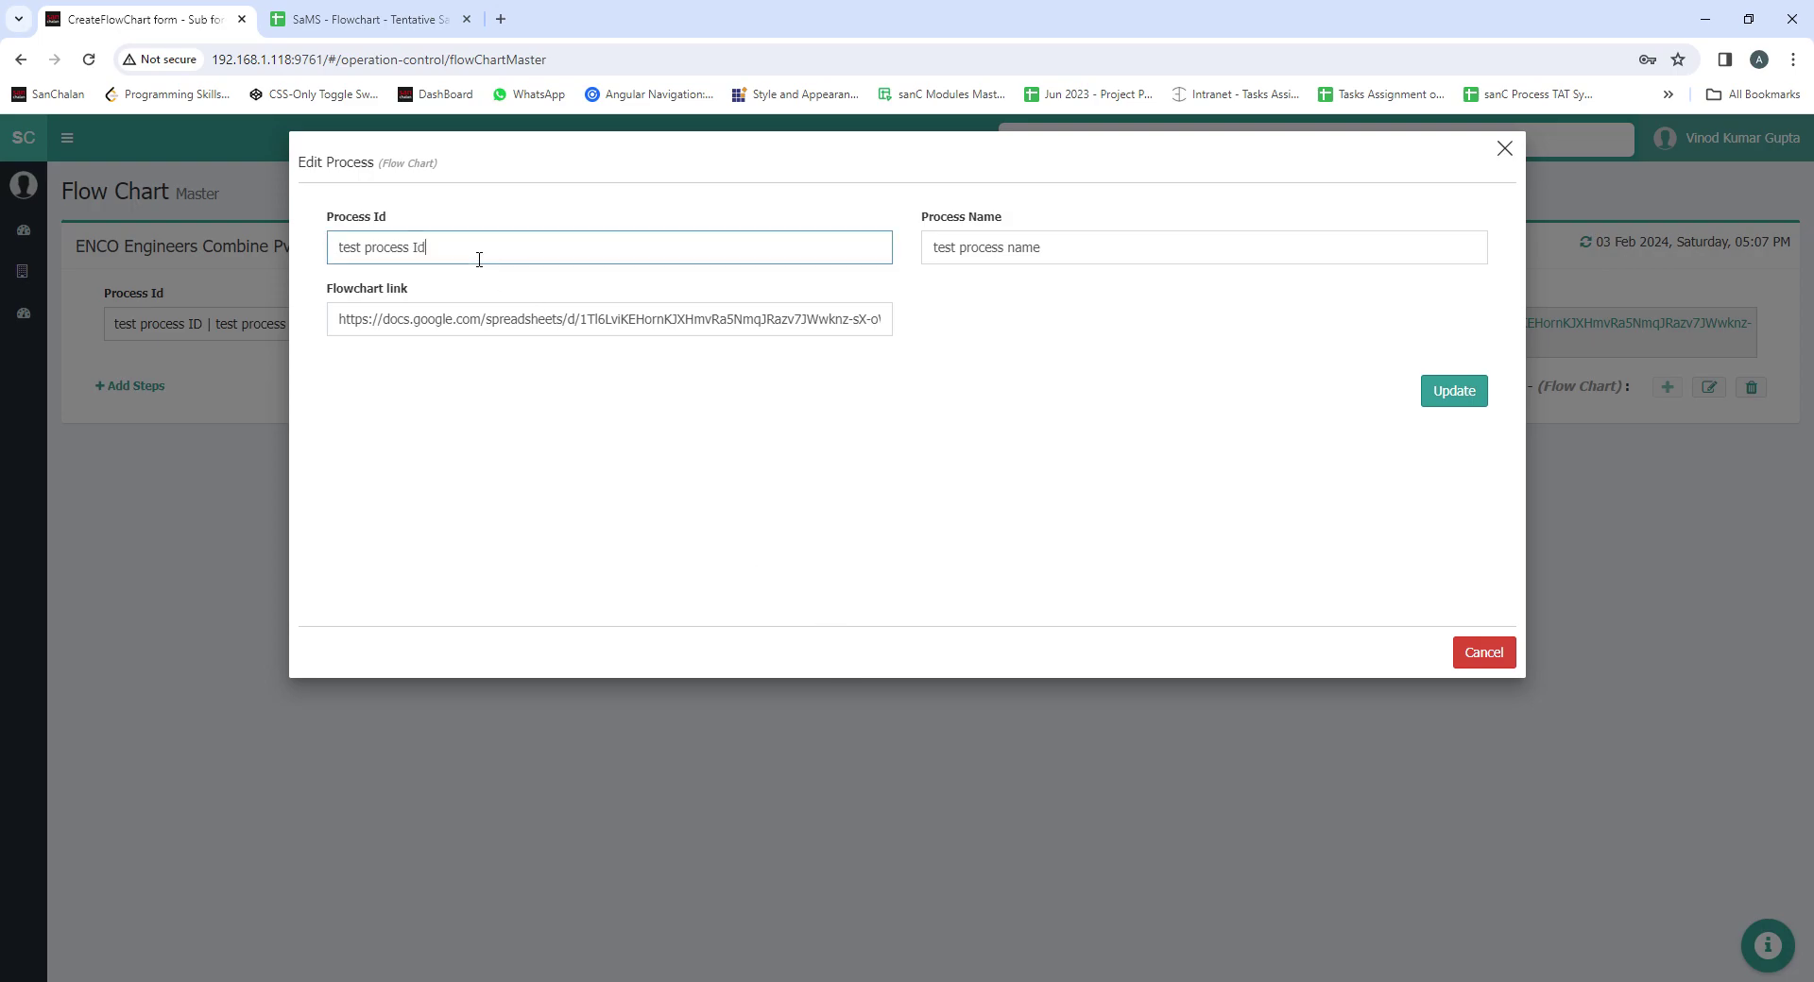
{"action": "left_click", "coordinate": [1060, 262]}
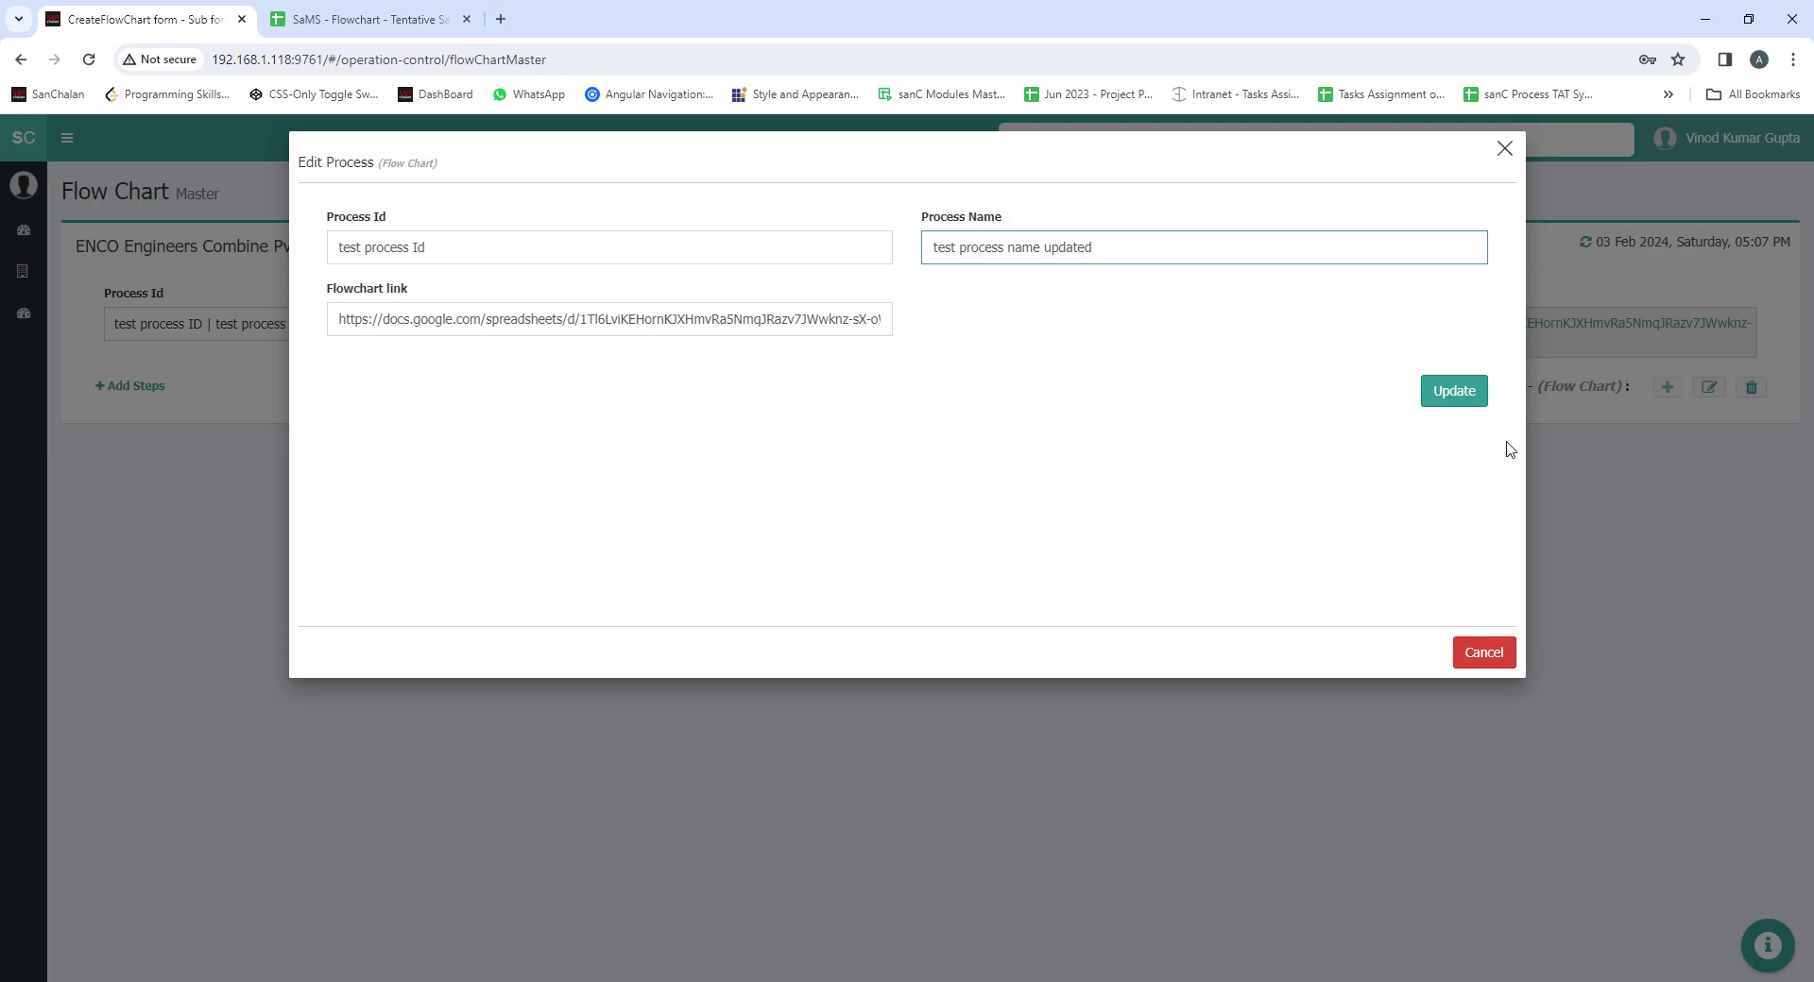
{"action": "left_click", "coordinate": [1451, 395]}
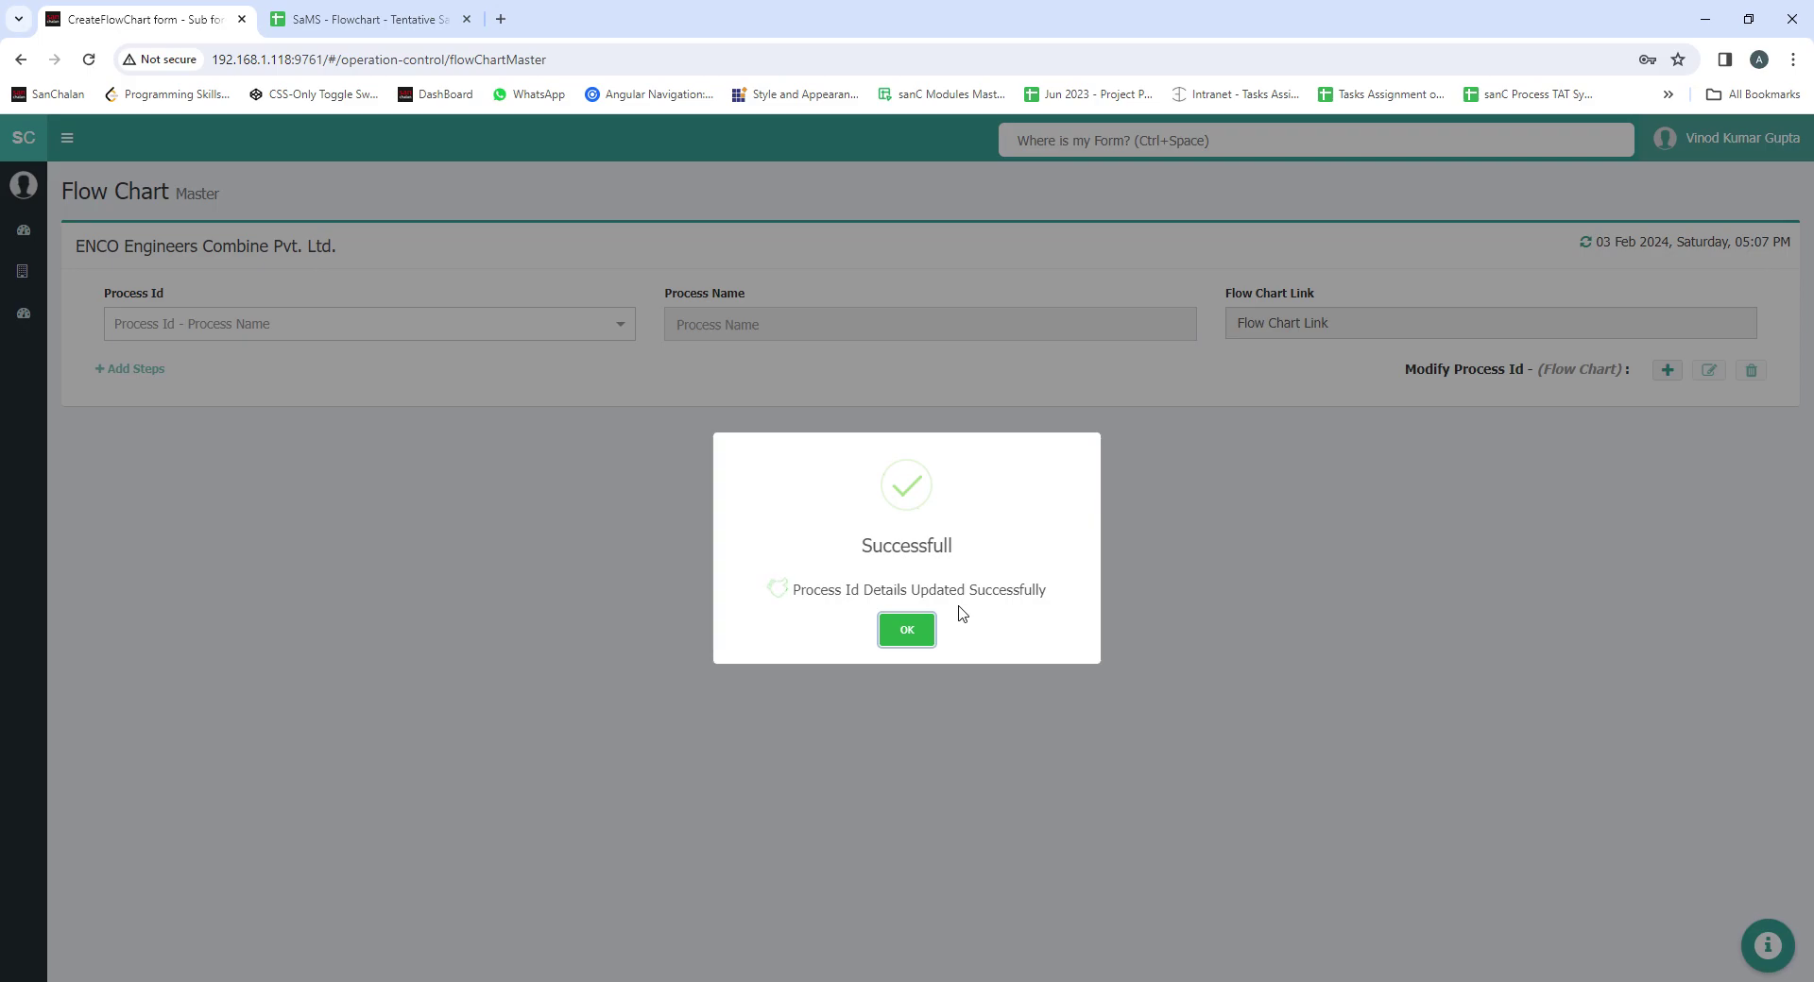
{"action": "left_click", "coordinate": [1203, 611]}
{"action": "left_click", "coordinate": [369, 322]}
Load 'test process Id | test process name updated' and request its deletion with the trash icon
{"action": "scroll", "coordinate": [232, 459], "scroll_direction": "down", "scroll_amount": 1}
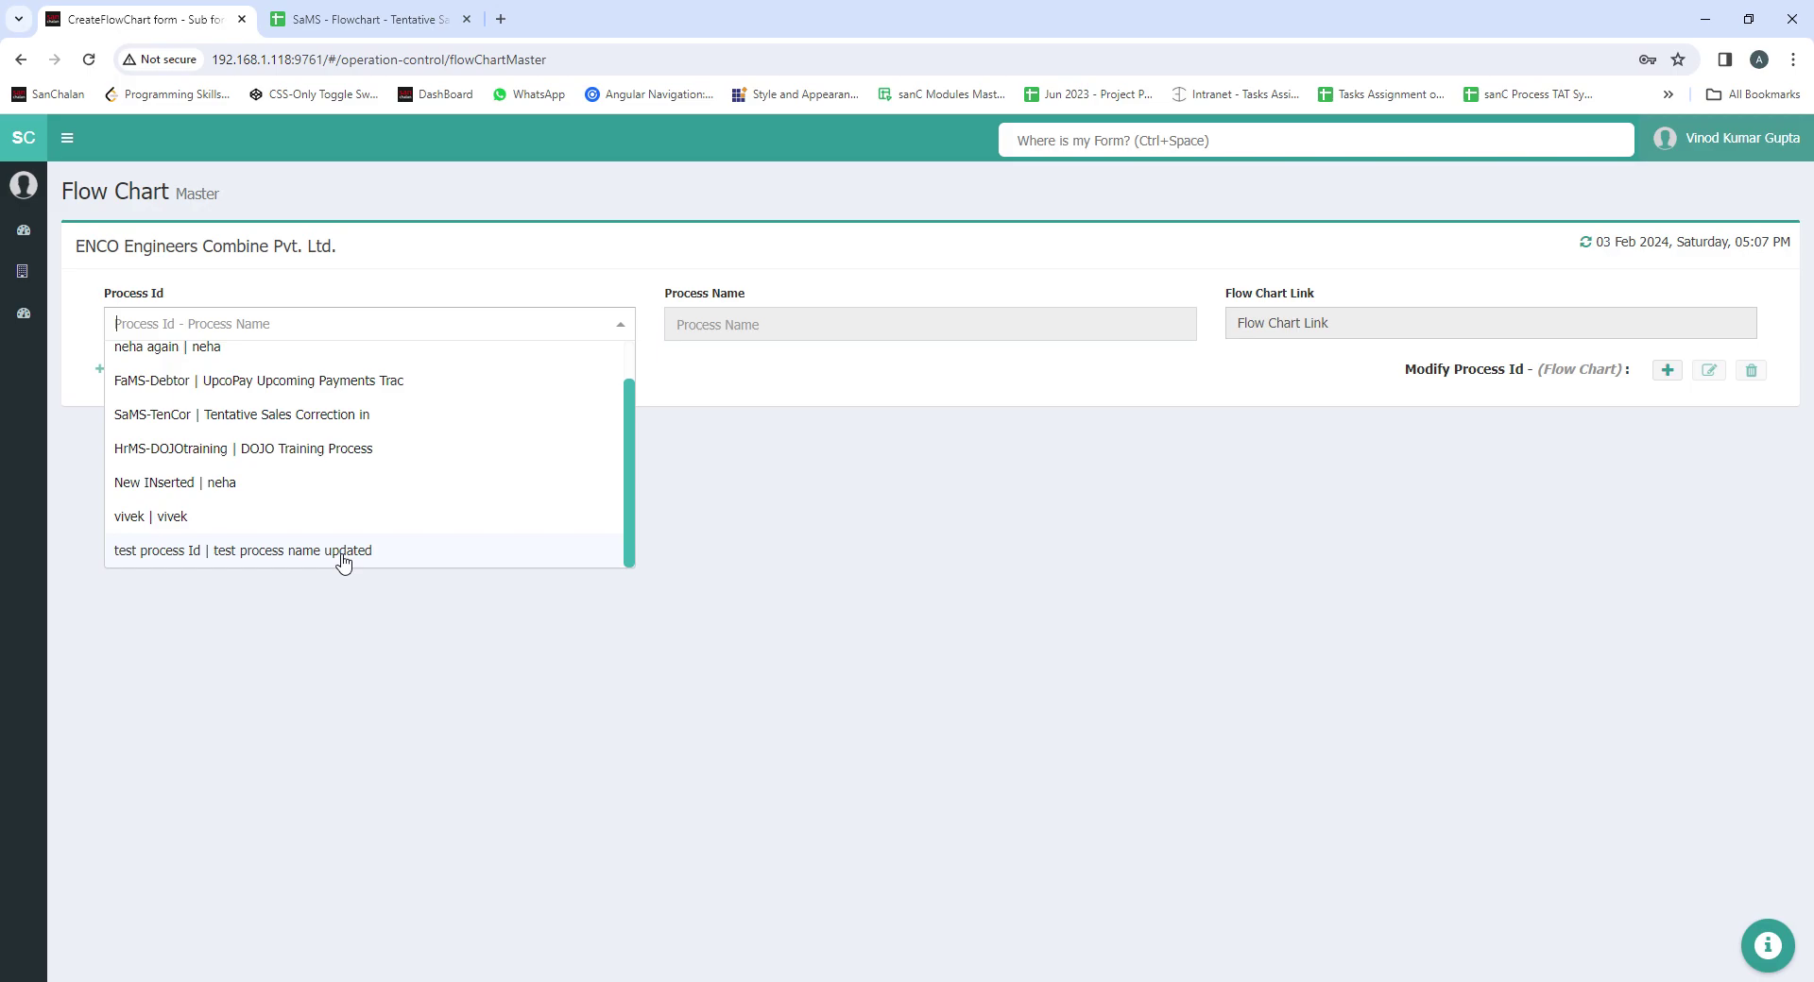
{"action": "left_click", "coordinate": [823, 656]}
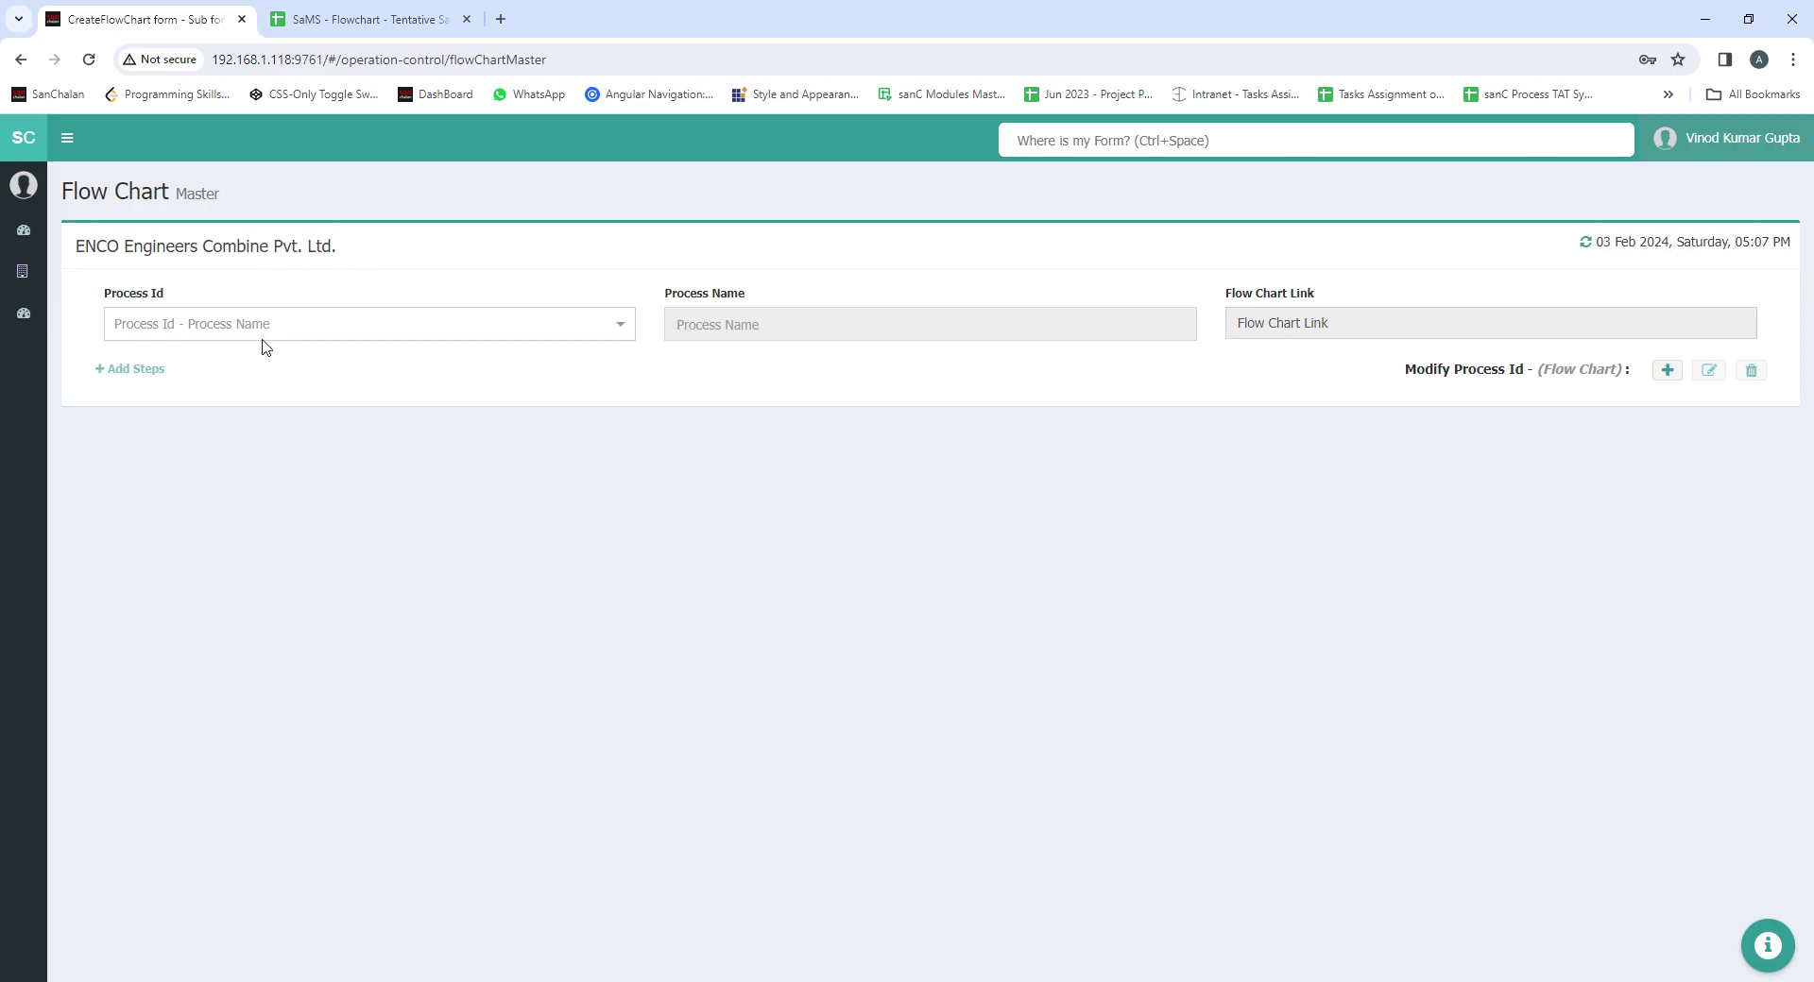
{"action": "left_click", "coordinate": [465, 333]}
{"action": "scroll", "coordinate": [439, 409], "scroll_direction": "down", "scroll_amount": 1}
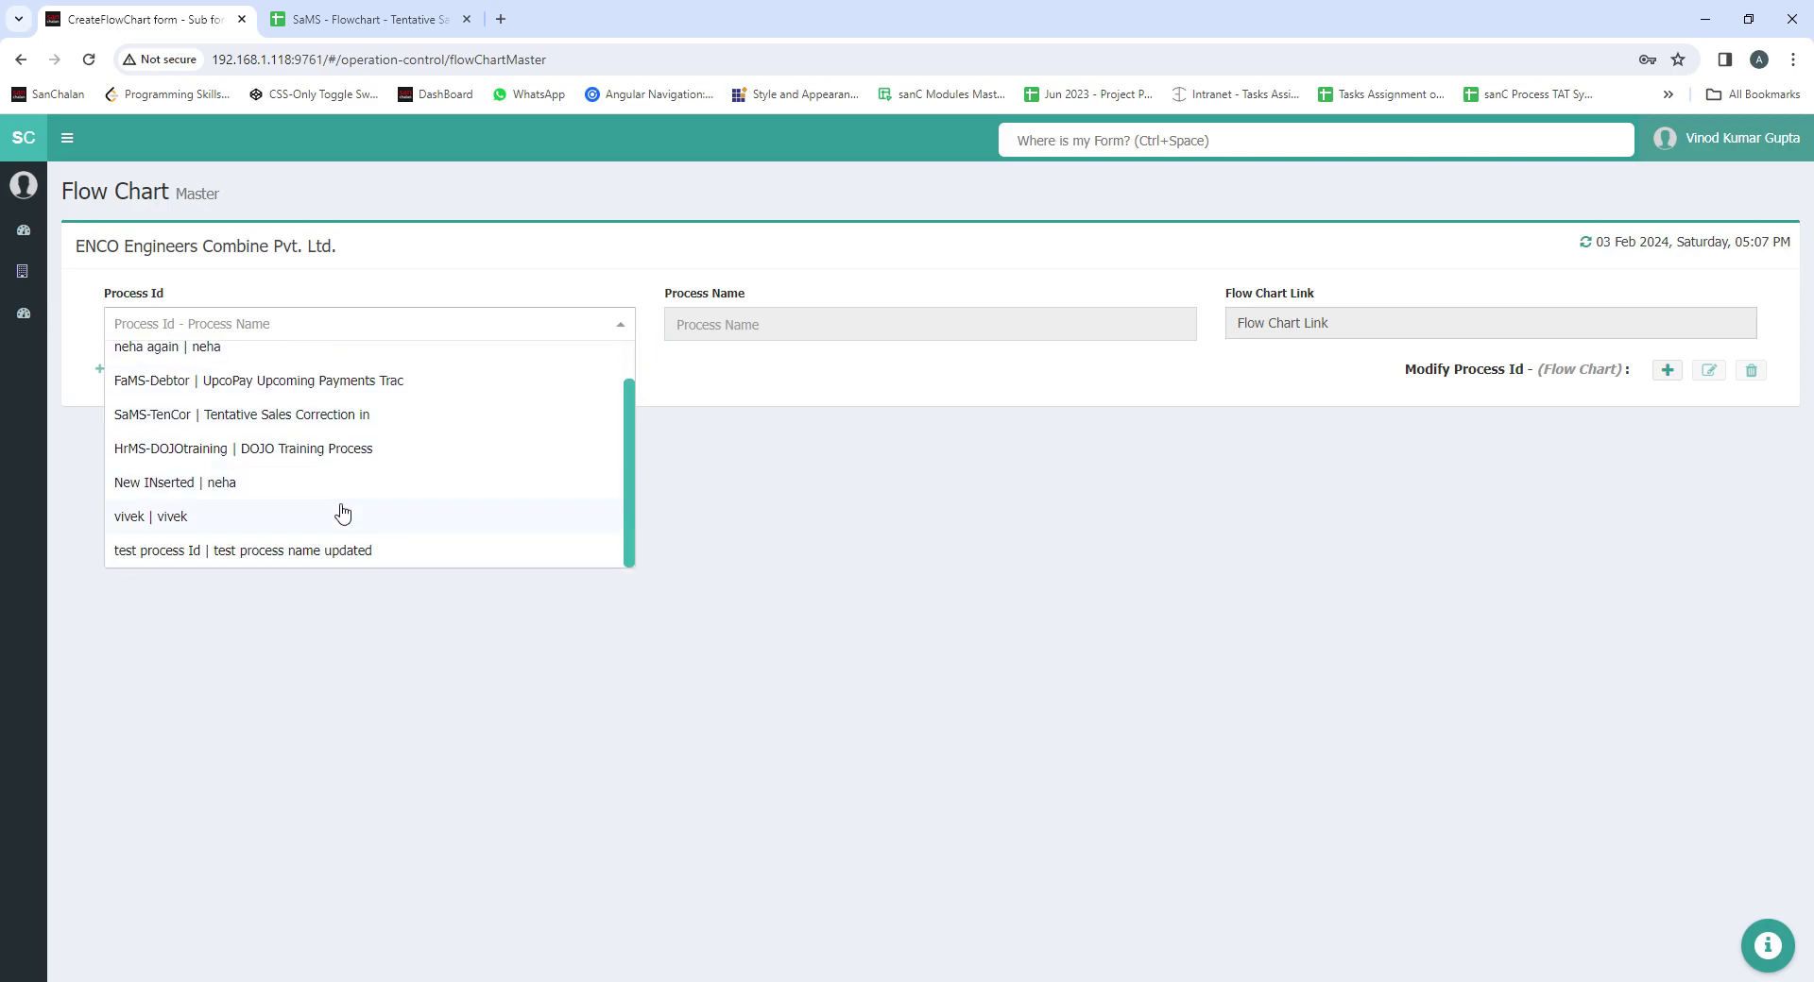
{"action": "left_click", "coordinate": [289, 556]}
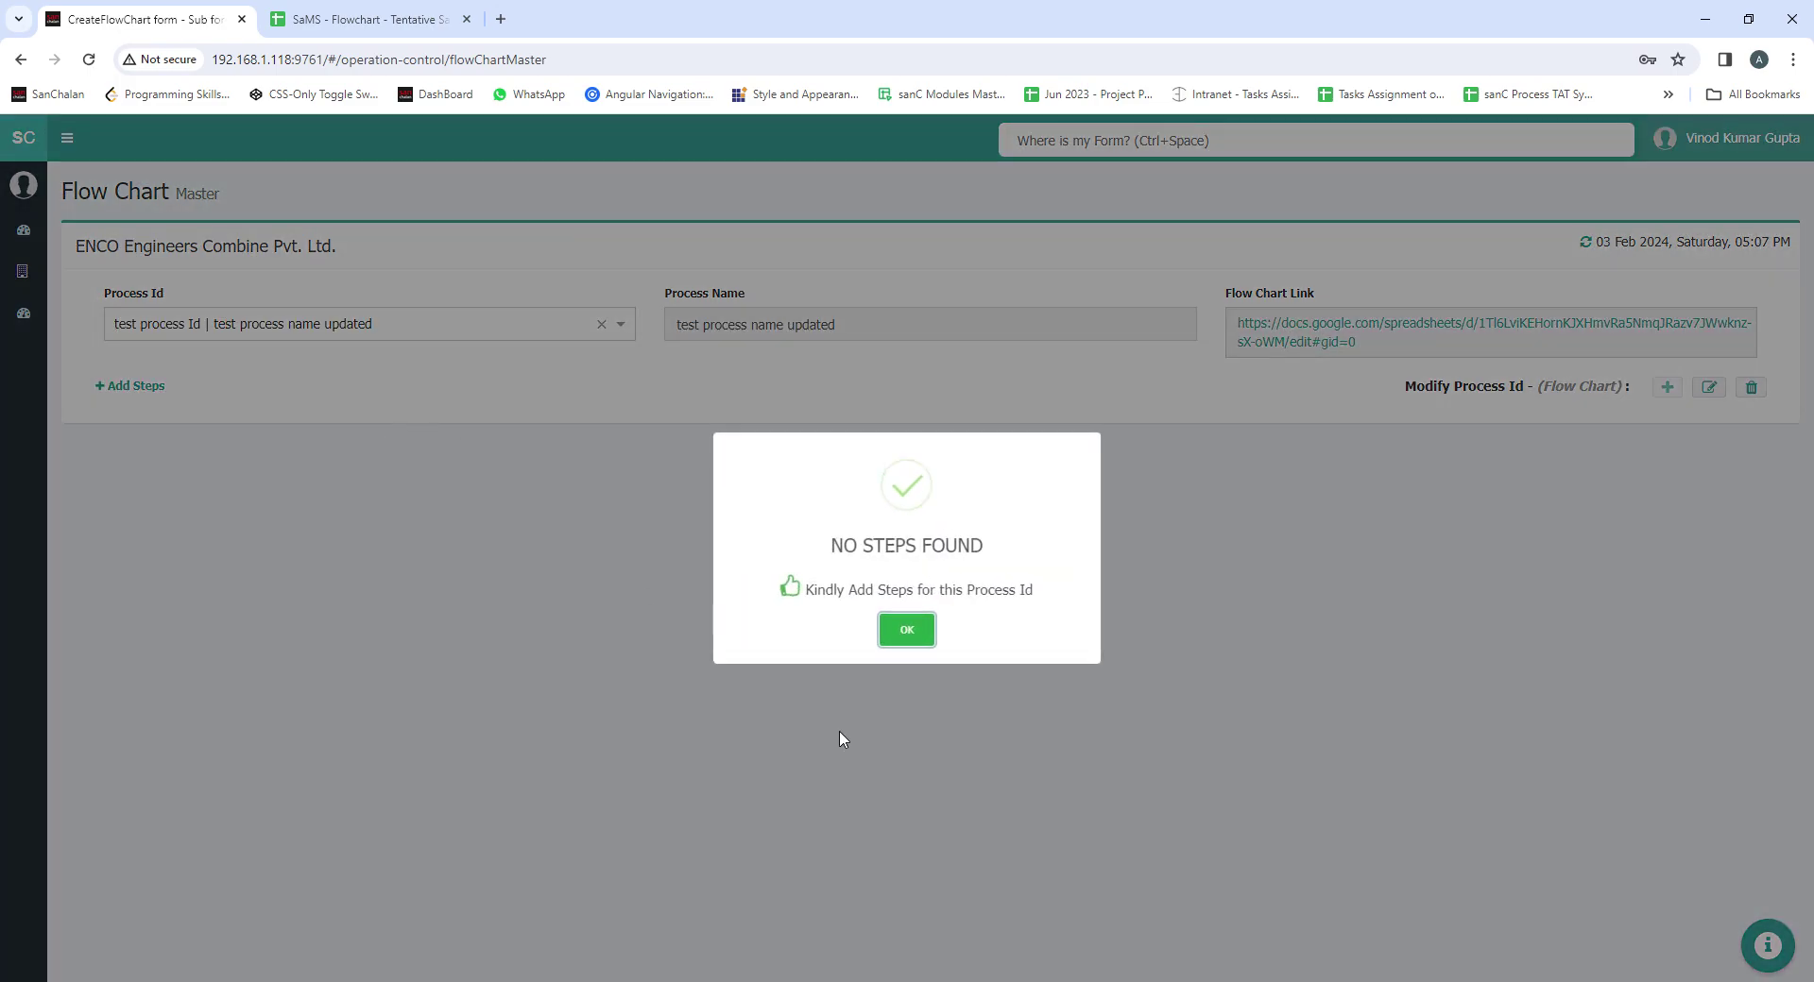
{"action": "left_click", "coordinate": [902, 631]}
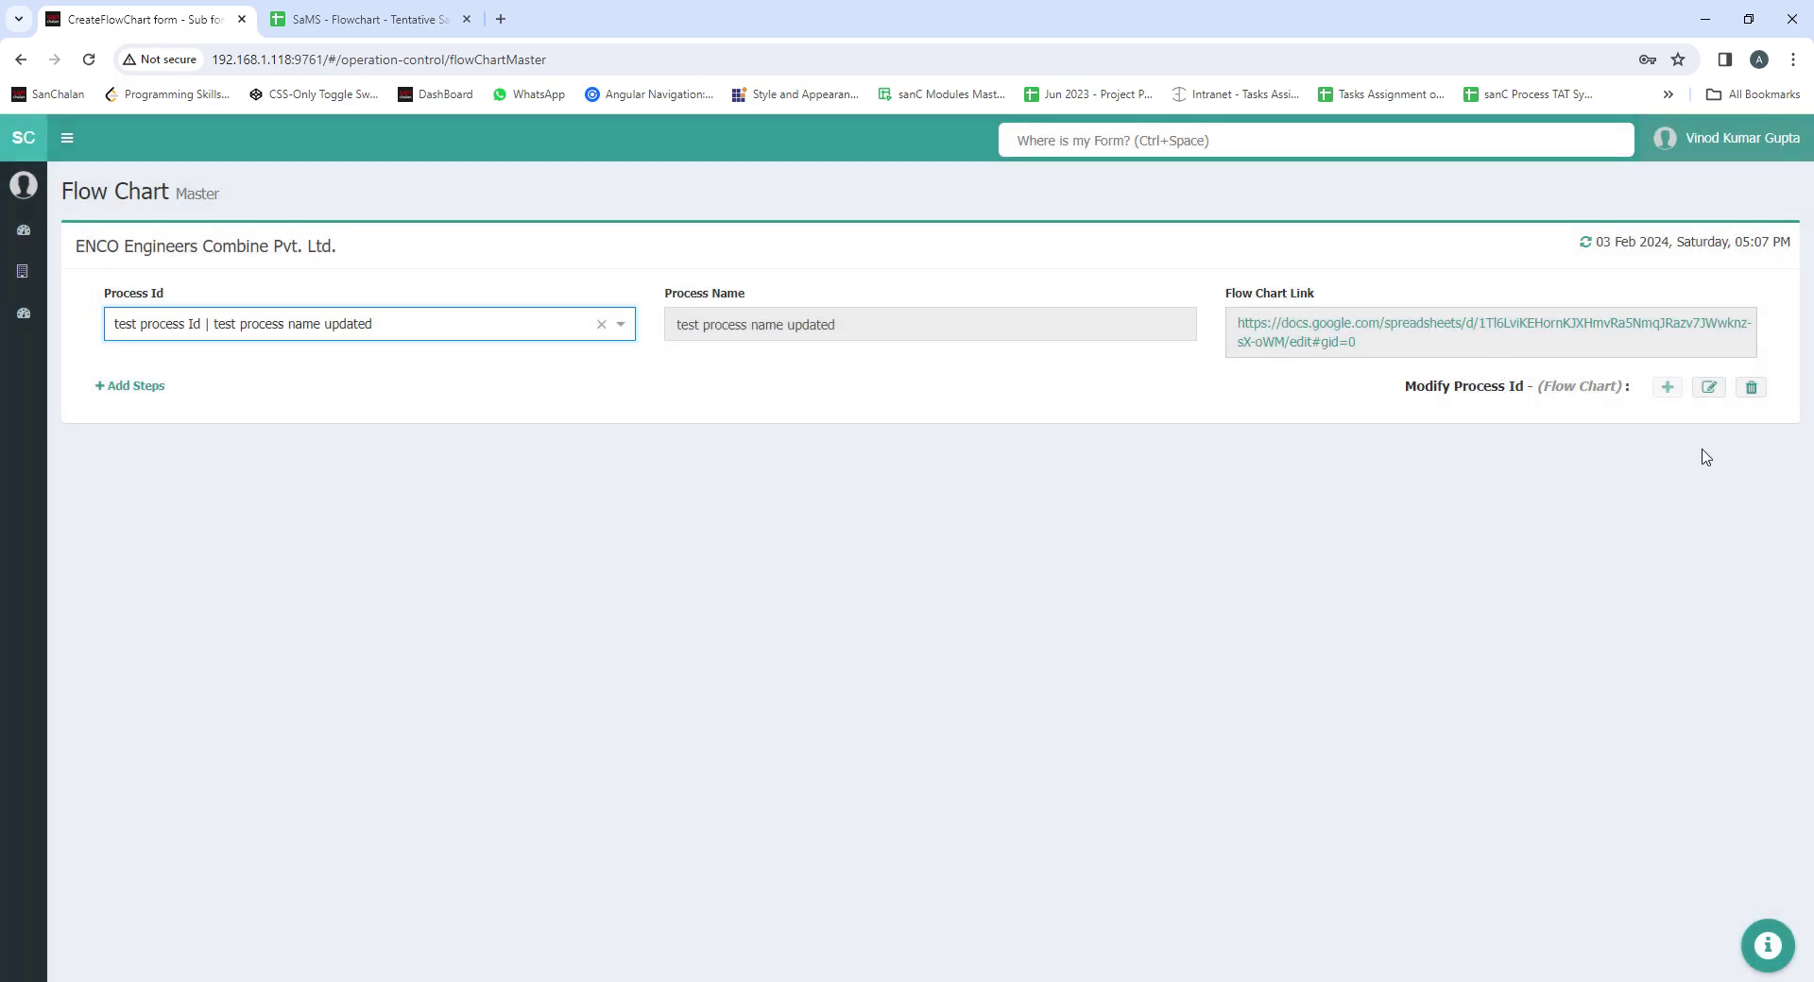
{"action": "left_click", "coordinate": [1752, 388]}
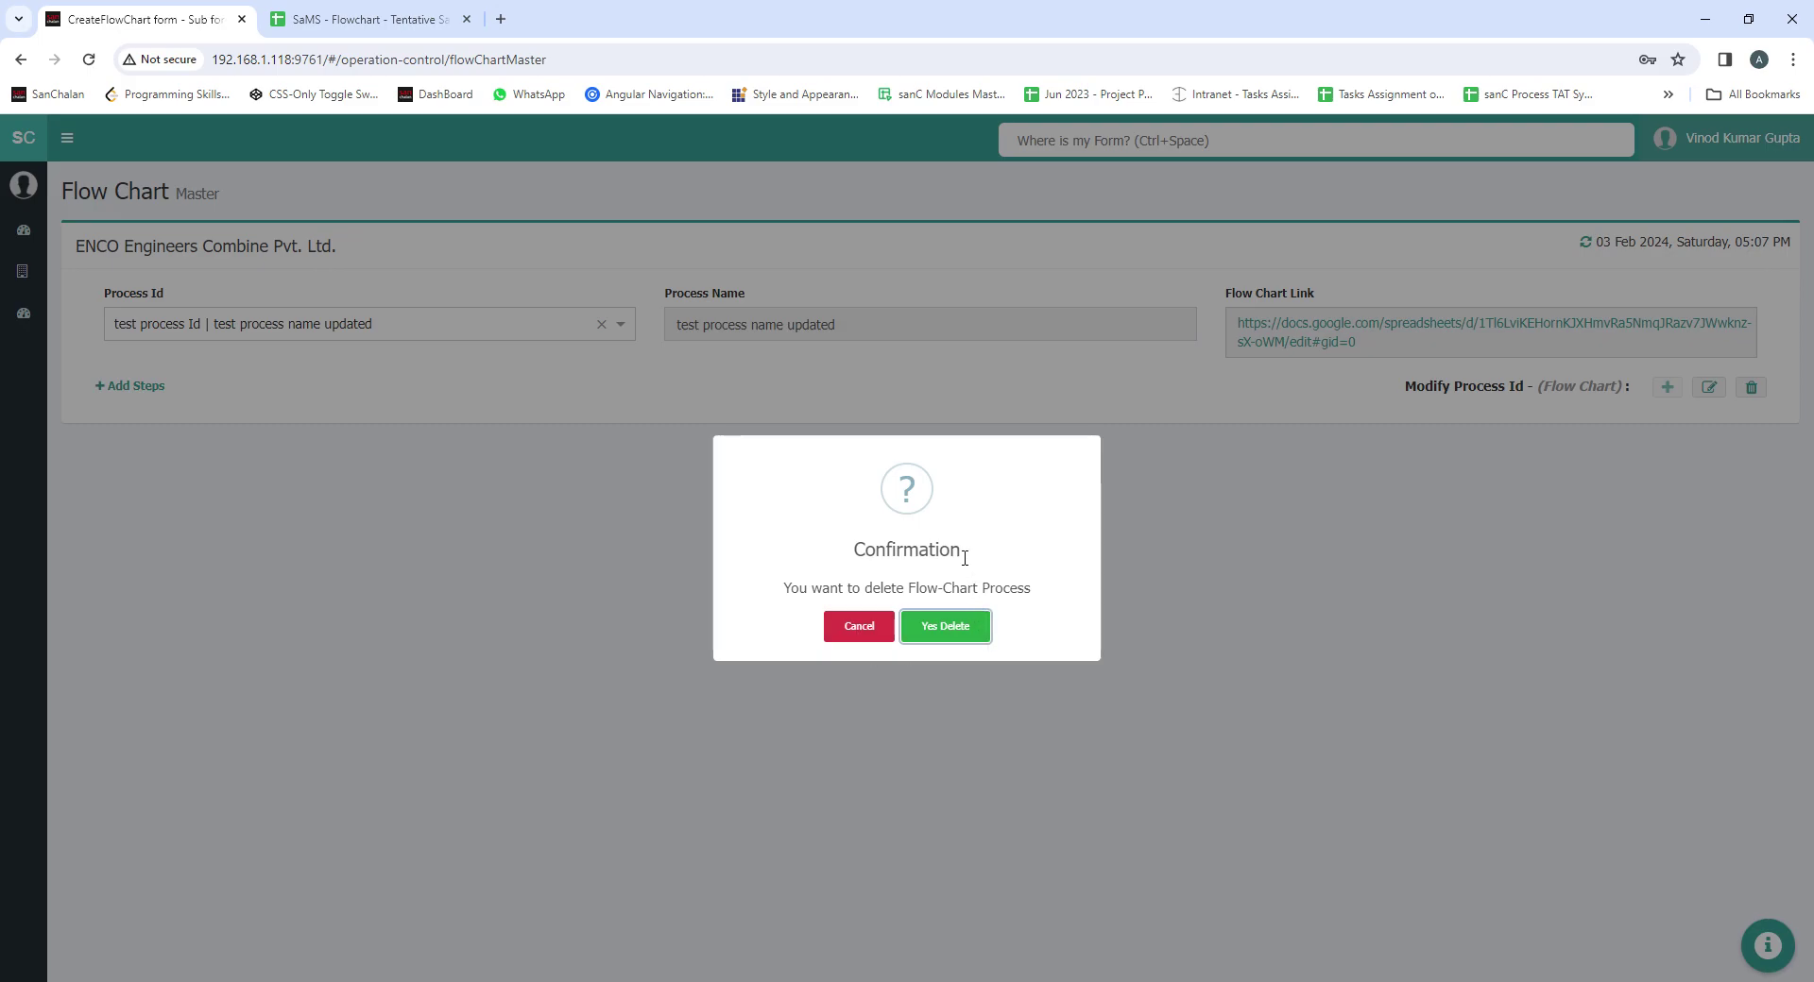
Confirm 'Yes Delete' to remove the 'test process name updated' process
{"action": "left_click", "coordinate": [954, 628]}
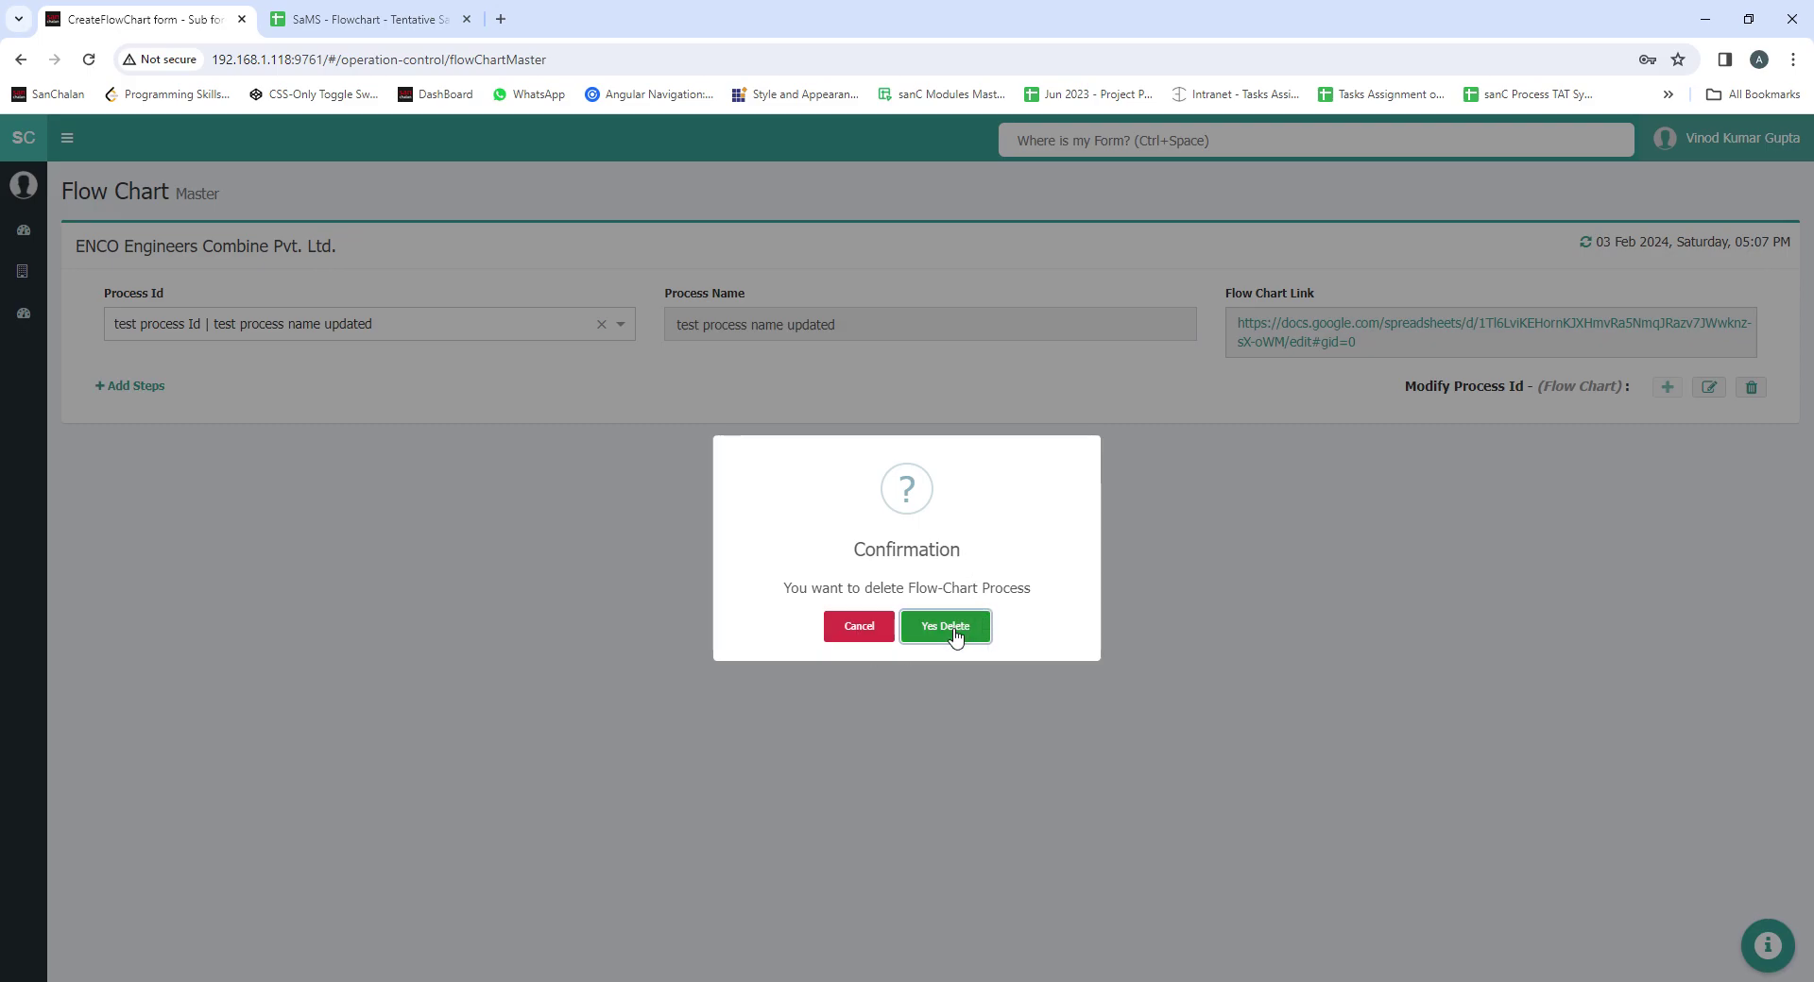